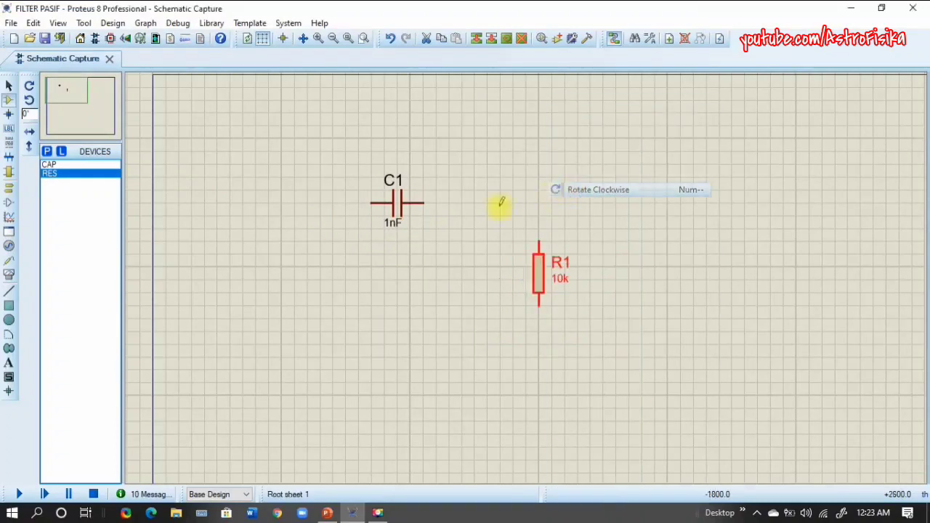
Wire the output of capacitor C1 to resistor R1, with an extra output branch at their junction
{"action": "left_click", "coordinate": [426, 204]}
{"action": "left_click", "coordinate": [538, 243]}
{"action": "left_click", "coordinate": [539, 202]}
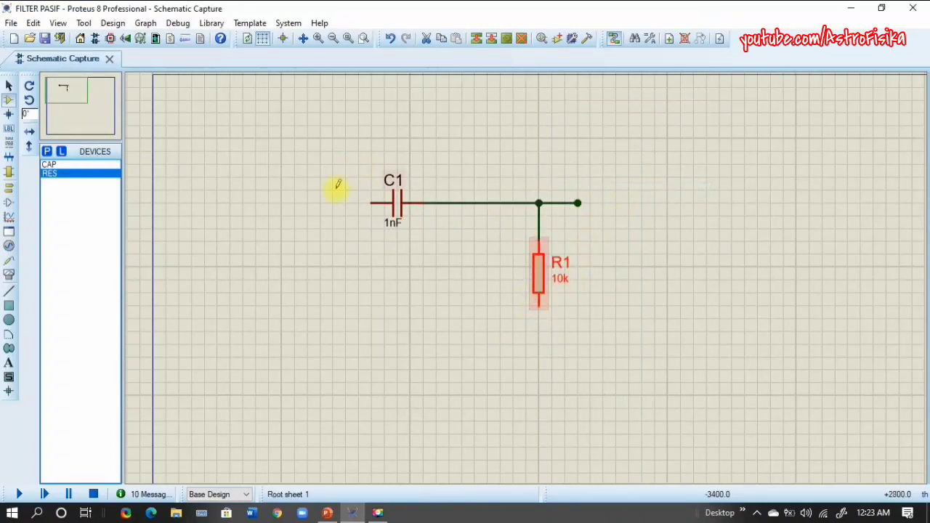
Place a SINE generator beside capacitor C1 and wire it to the capacitor's free input pin
{"action": "left_click", "coordinate": [9, 245]}
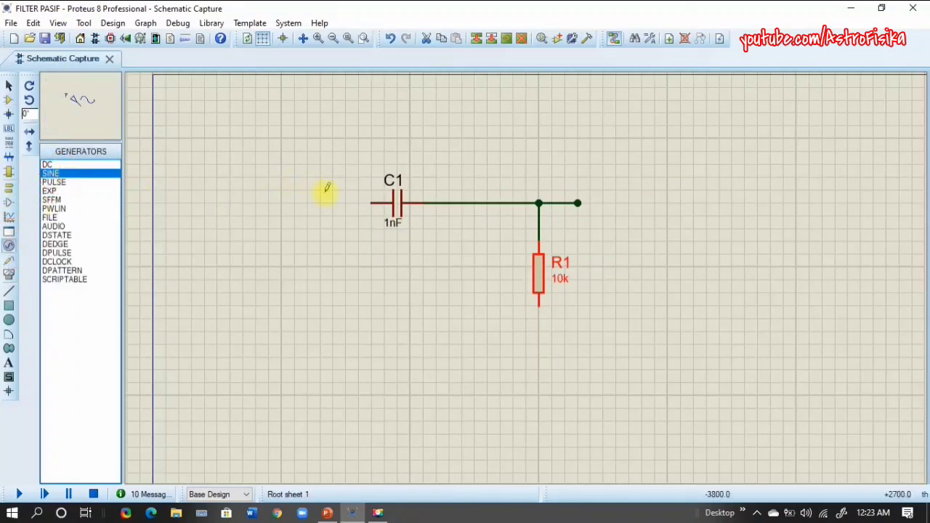
{"action": "left_click", "coordinate": [295, 199]}
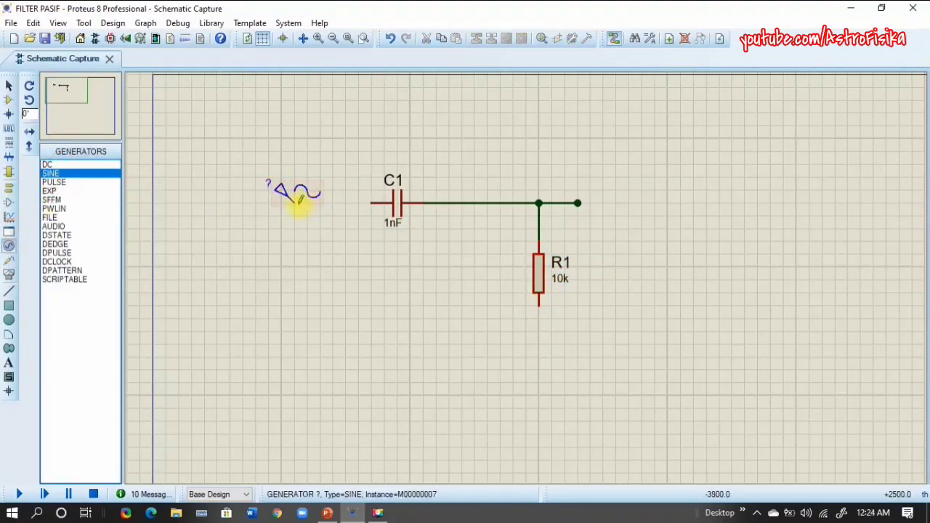
{"action": "left_click", "coordinate": [371, 203]}
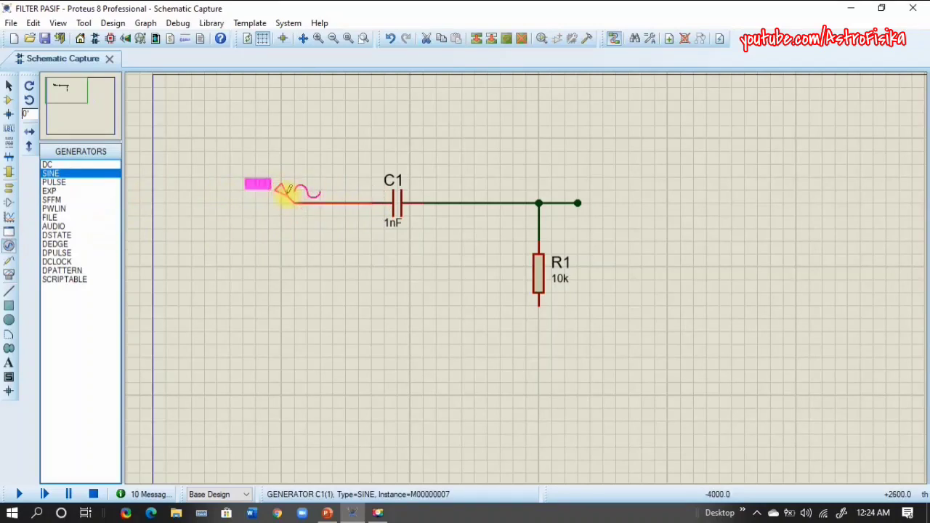
Set the sine generator's frequency to 10 Hz and its peak amplitude to 1 V
{"action": "double_click", "coordinate": [288, 197]}
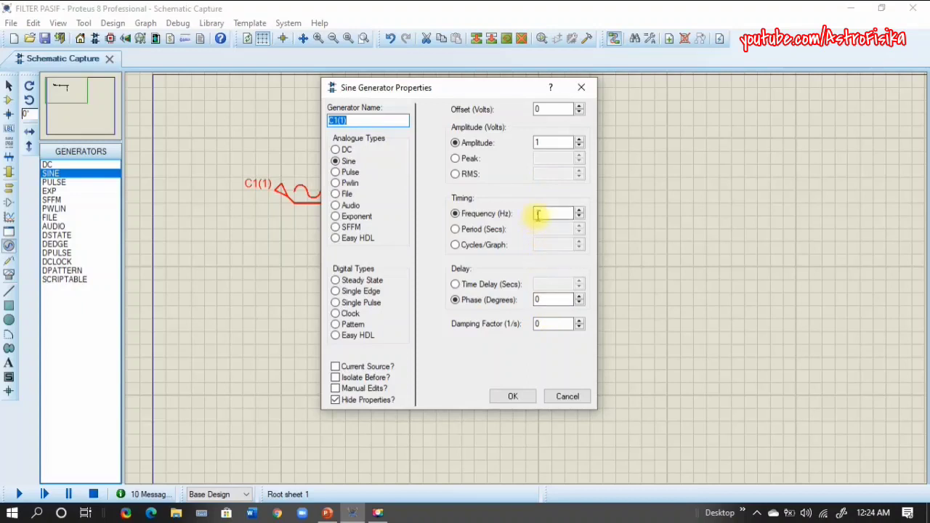
{"action": "left_click", "coordinate": [538, 212]}
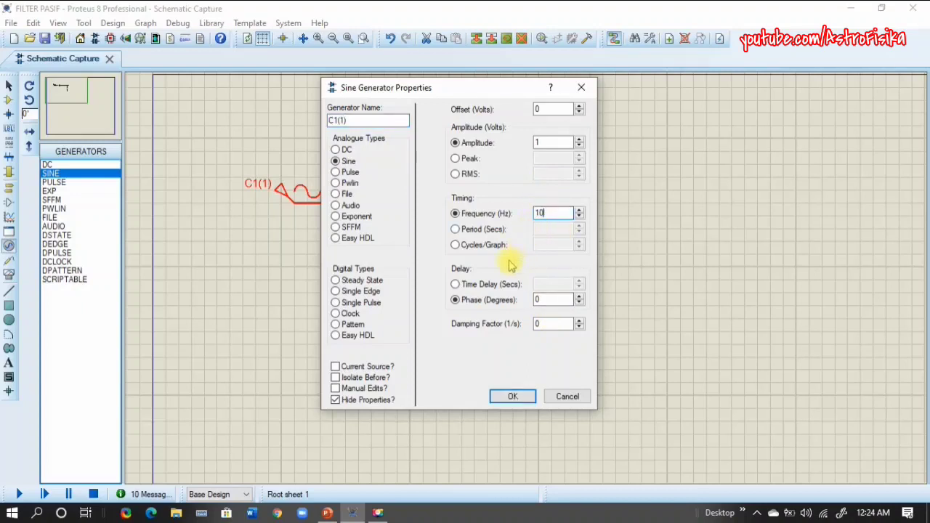
{"action": "left_click", "coordinate": [469, 159]}
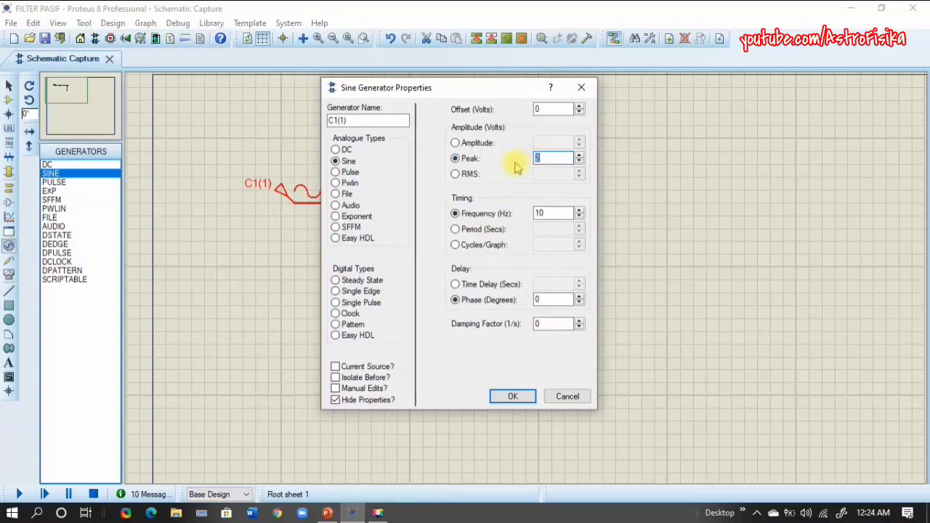
{"action": "left_click", "coordinate": [529, 397]}
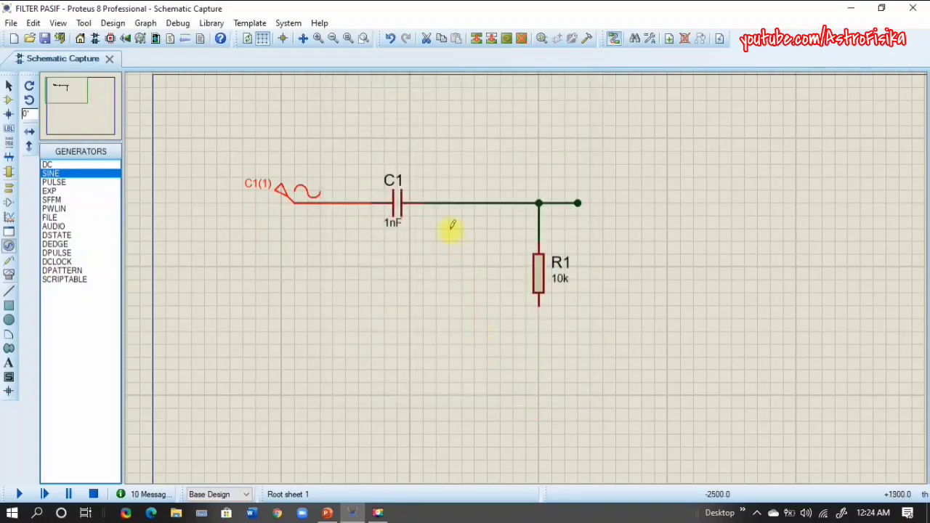
Set the value of capacitor C1 to 10nF and of resistor R1 to 1k
{"action": "double_click", "coordinate": [391, 231]}
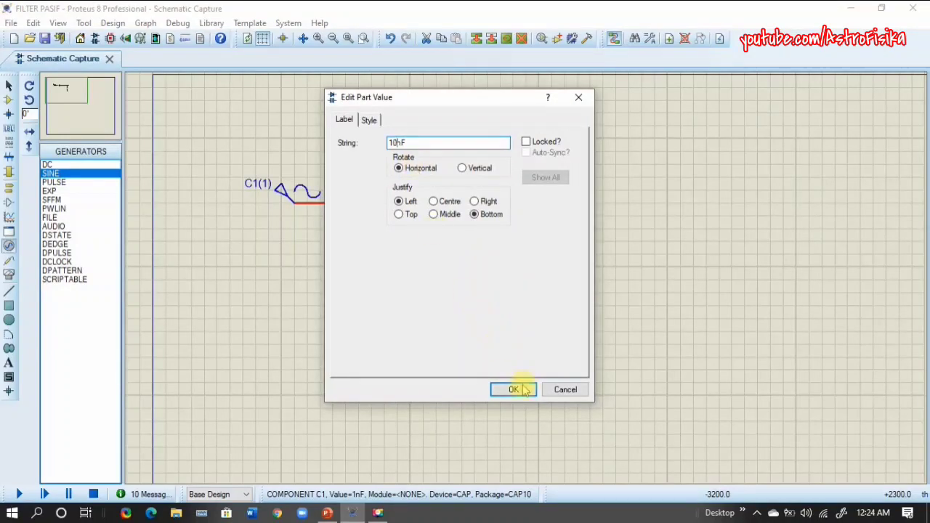
{"action": "left_click", "coordinate": [525, 390]}
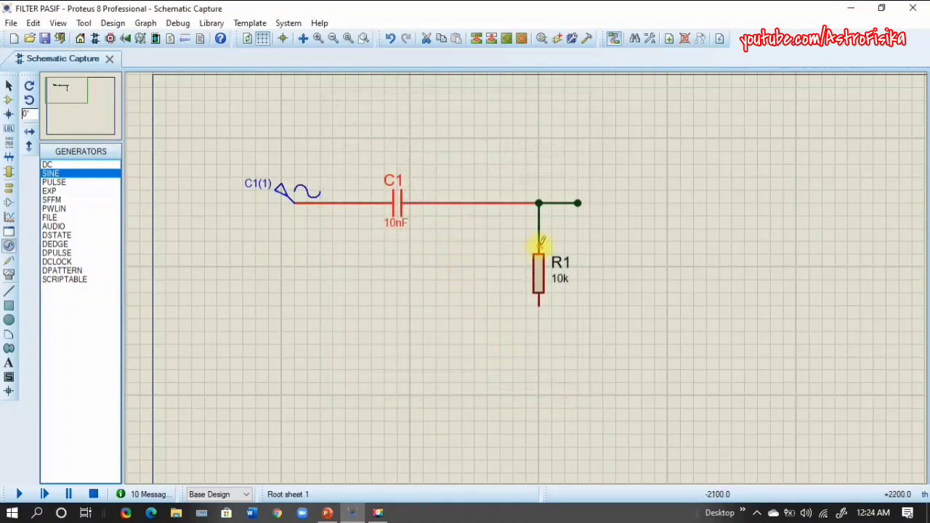
{"action": "double_click", "coordinate": [558, 283]}
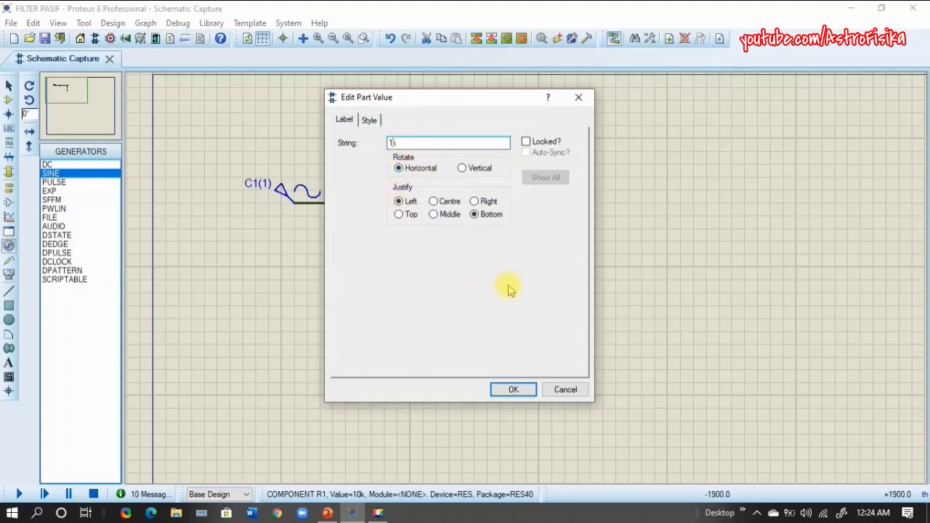
{"action": "left_click", "coordinate": [523, 390]}
{"action": "left_click", "coordinate": [663, 205]}
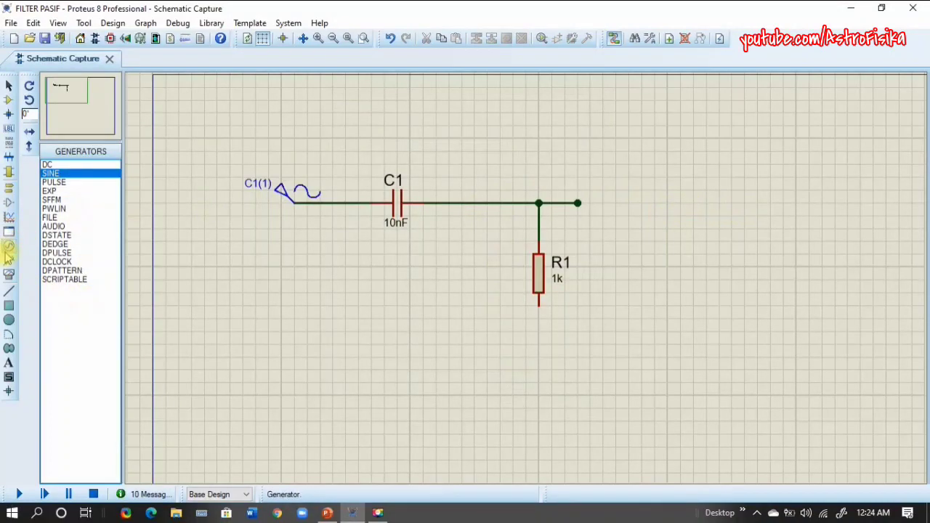
Place an oscilloscope beside the circuit and wire channel A to the sine generator and channel B to the filter output
{"action": "left_click", "coordinate": [9, 277]}
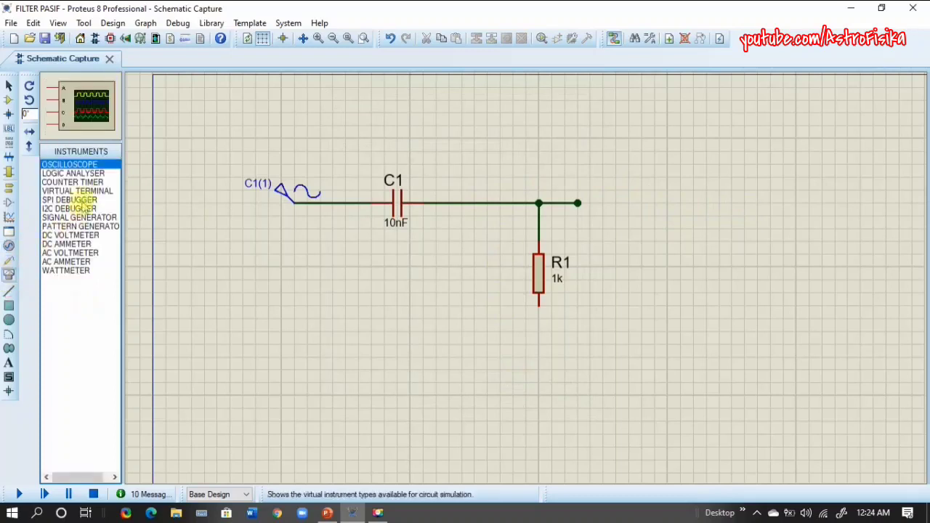
{"action": "left_click", "coordinate": [324, 307]}
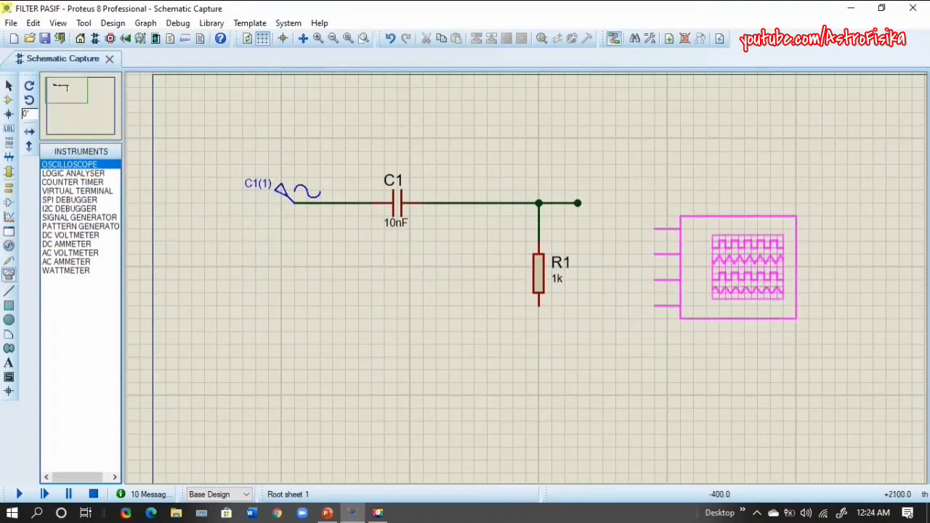
{"action": "left_click", "coordinate": [738, 248]}
{"action": "left_click", "coordinate": [654, 202]}
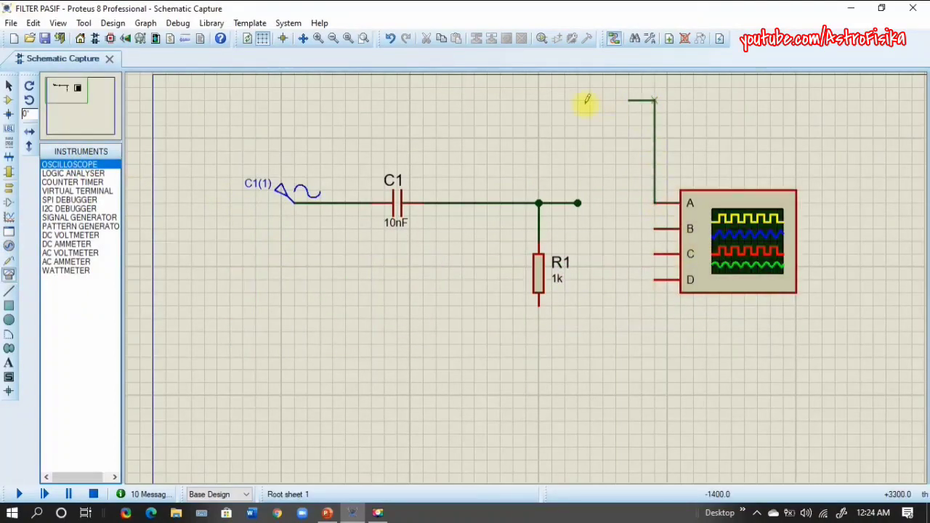
{"action": "left_click", "coordinate": [298, 200]}
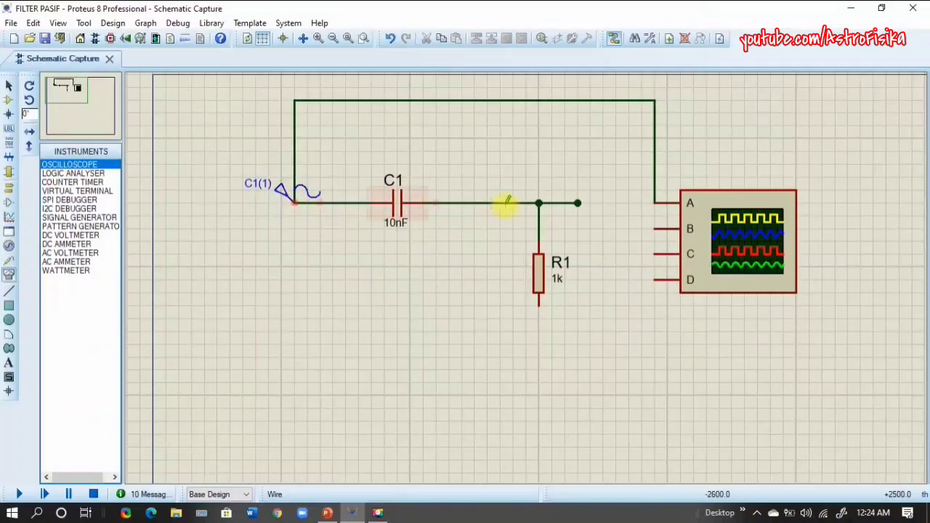
{"action": "left_click", "coordinate": [653, 228]}
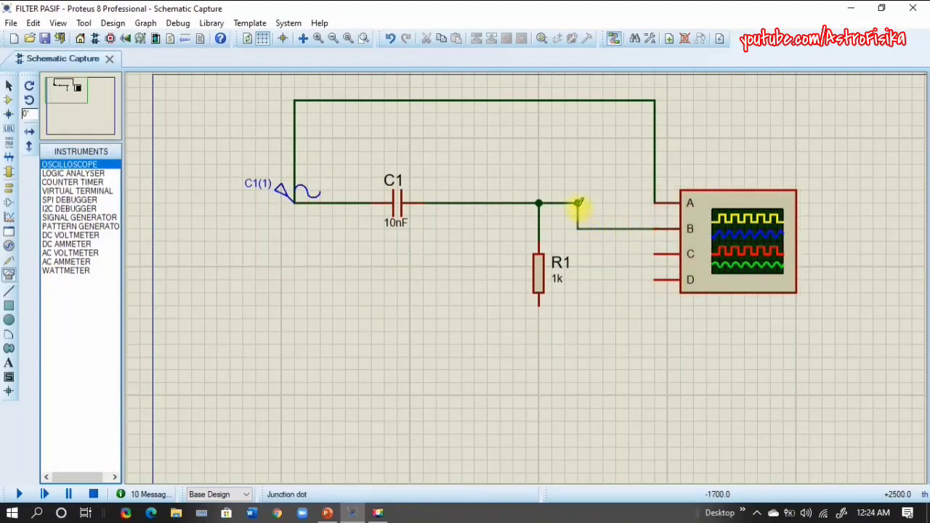
{"action": "left_click", "coordinate": [577, 203]}
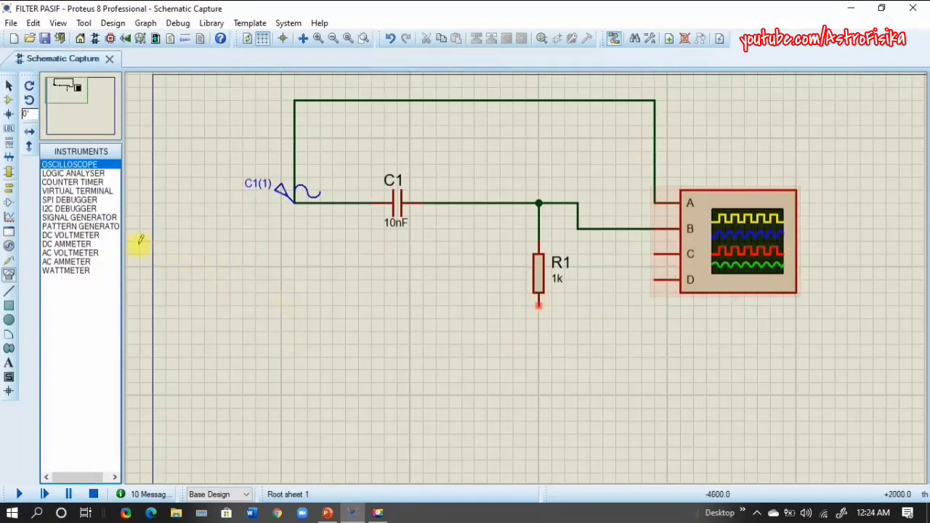
Place a GROUND terminal beneath resistor R1 and connect it to the resistor's lower pin
{"action": "left_click", "coordinate": [9, 218]}
{"action": "left_click", "coordinate": [9, 207]}
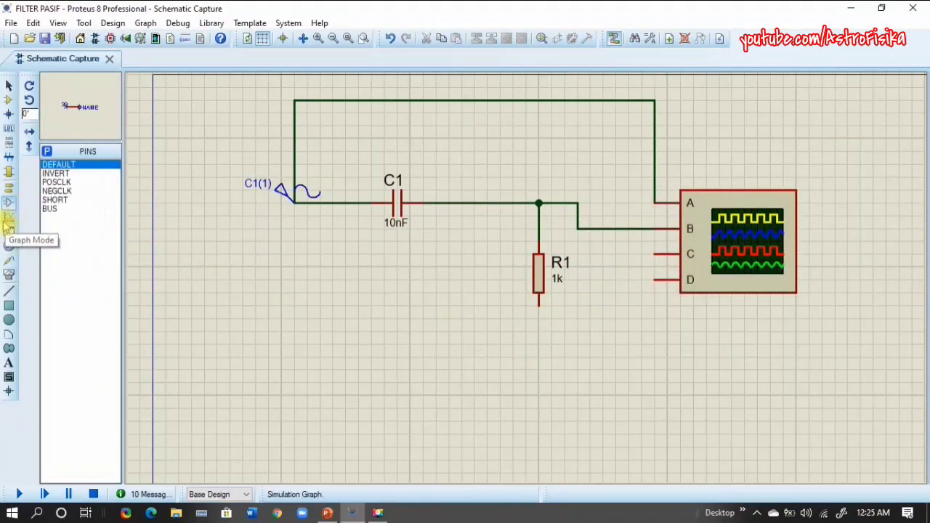
{"action": "left_click", "coordinate": [9, 218]}
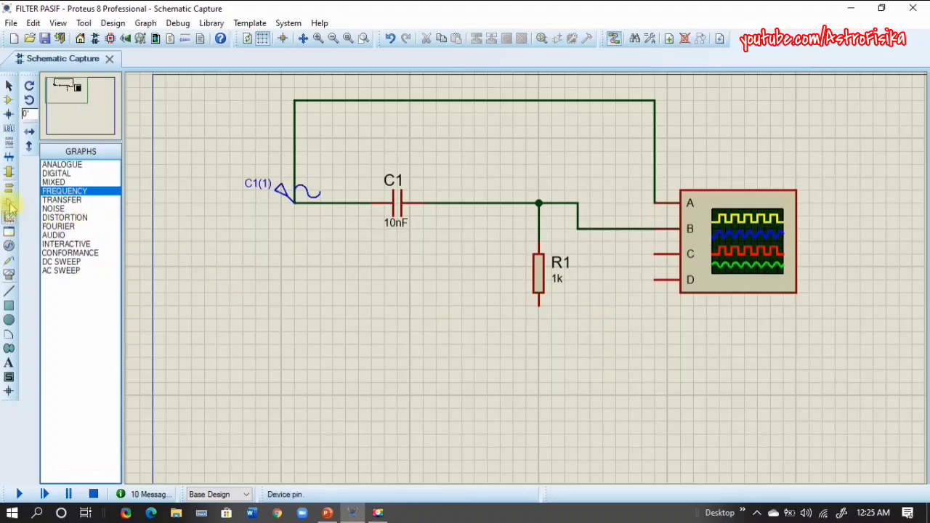
{"action": "left_click", "coordinate": [14, 190]}
{"action": "left_click", "coordinate": [536, 340]}
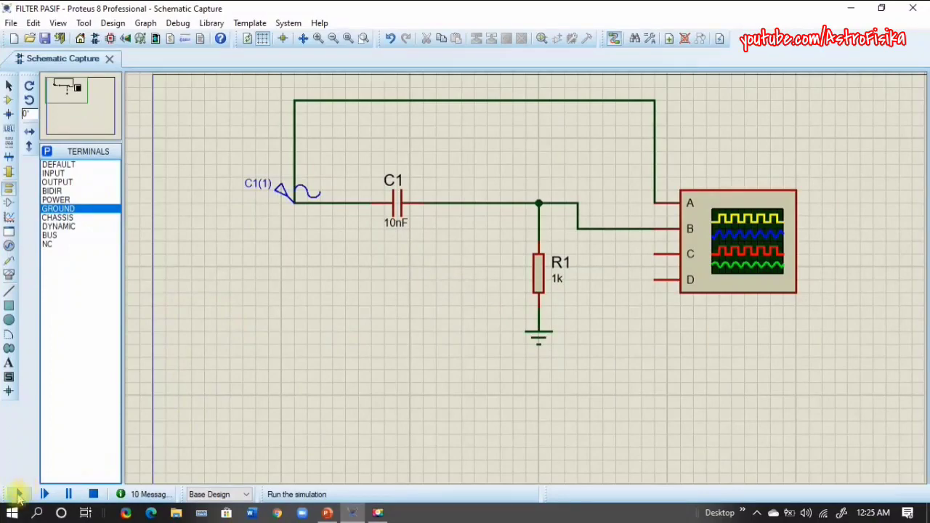
Run the simulation and set oscilloscope channels A and B to 0.2 V per division
{"action": "left_click", "coordinate": [16, 495]}
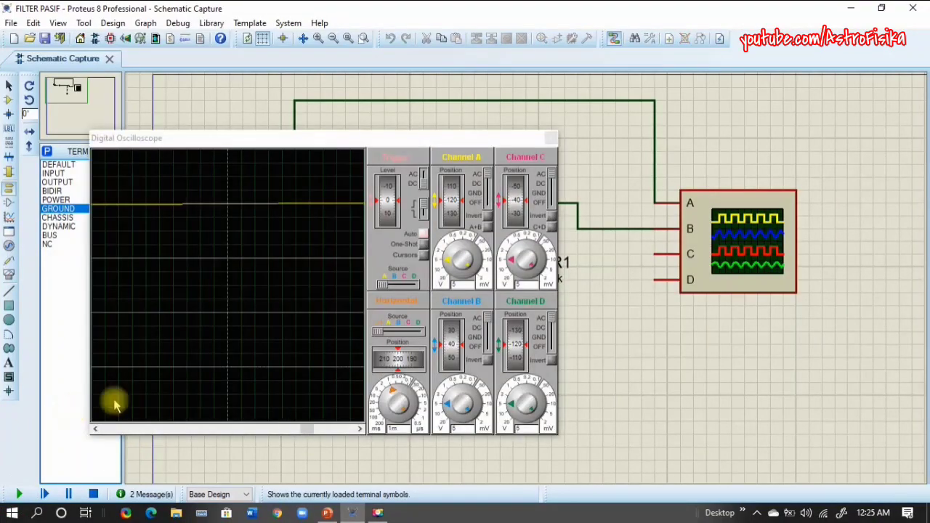
{"action": "left_click_drag", "start_coordinate": [252, 149], "coordinate": [614, 181]}
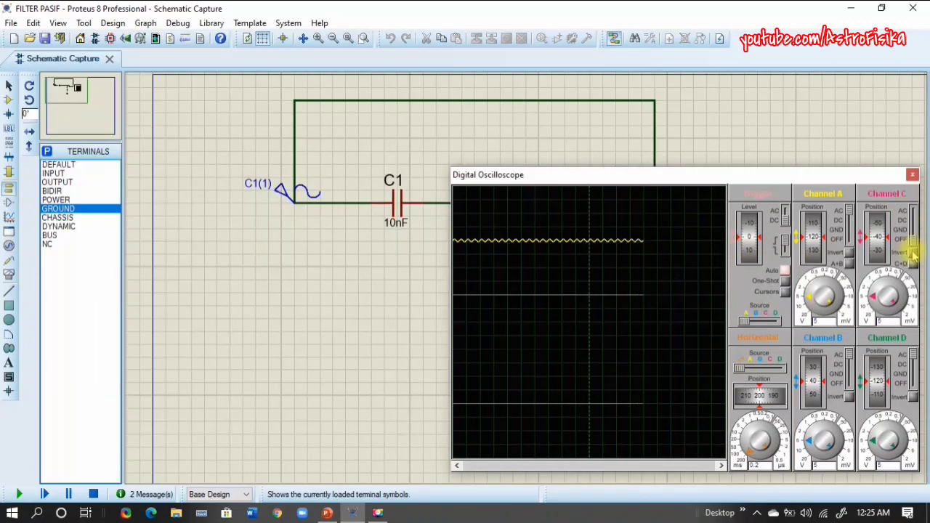
{"action": "left_click", "coordinate": [818, 424]}
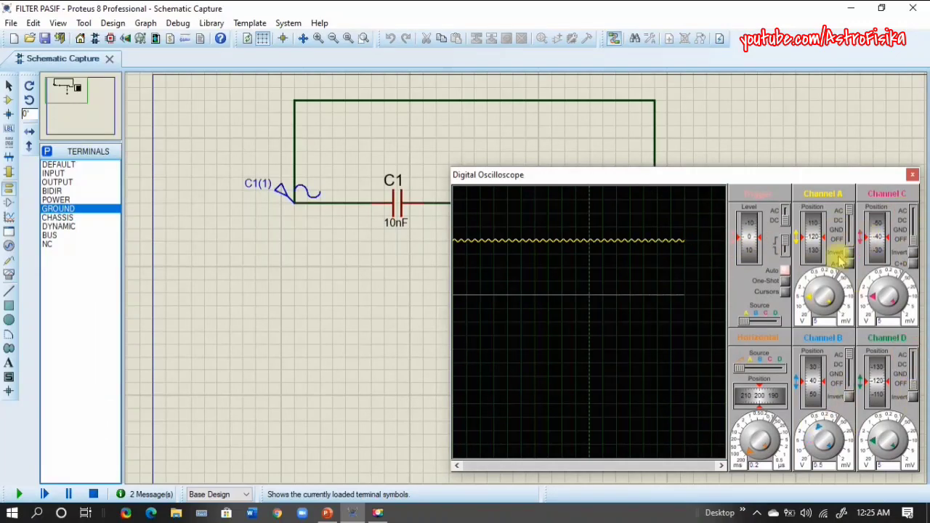
{"action": "left_click", "coordinate": [820, 282]}
{"action": "scroll", "coordinate": [644, 301], "scroll_direction": "up", "scroll_amount": 2}
{"action": "scroll", "coordinate": [668, 299], "scroll_direction": "down", "scroll_amount": 1}
{"action": "left_click", "coordinate": [824, 281]}
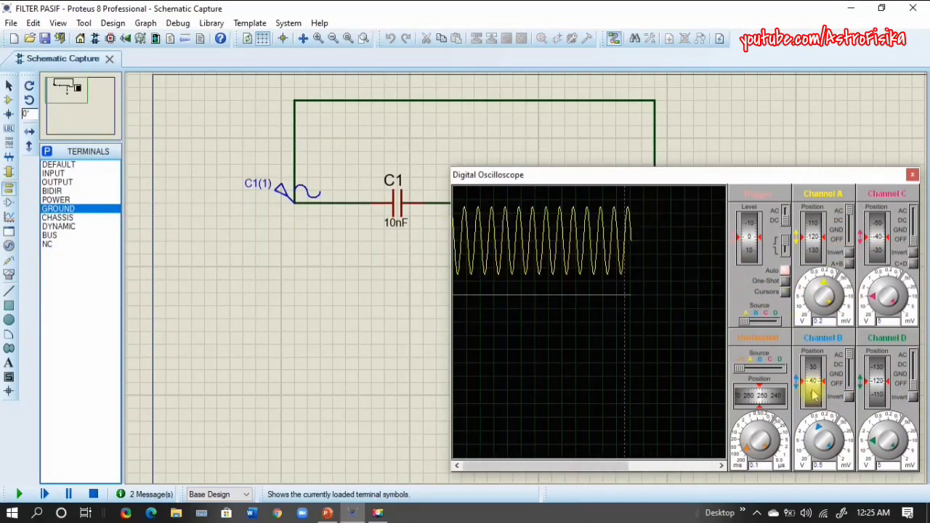
{"action": "left_click", "coordinate": [824, 423]}
{"action": "scroll", "coordinate": [615, 293], "scroll_direction": "down", "scroll_amount": 1}
{"action": "scroll", "coordinate": [614, 289], "scroll_direction": "up", "scroll_amount": 3}
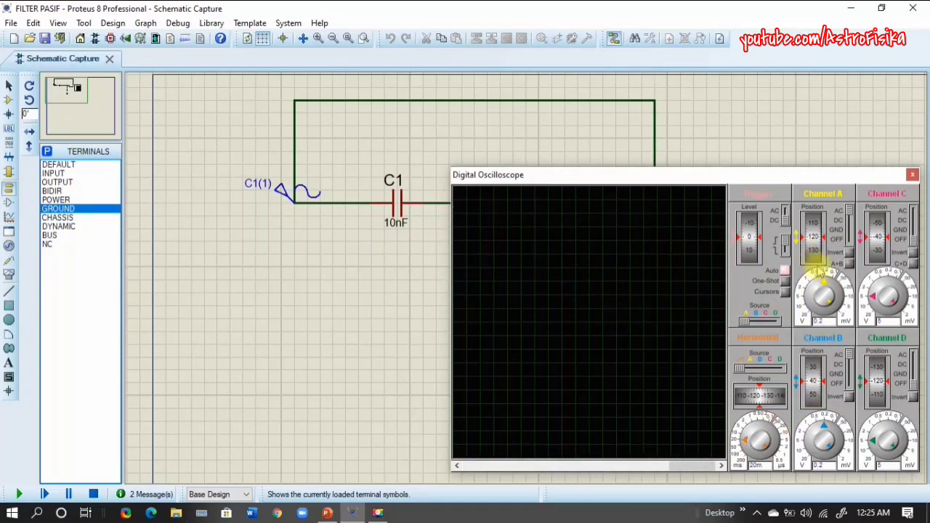
Reposition the channel A and B traces so A lies above B near mid-display, and set the timebase to 50 ms per division
{"action": "left_click_drag", "start_coordinate": [813, 242], "coordinate": [813, 266]}
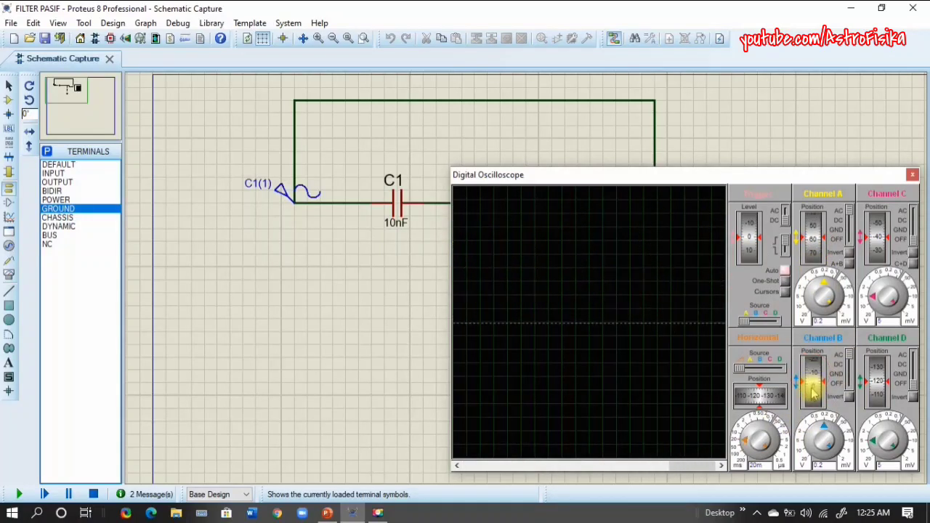
{"action": "left_click_drag", "start_coordinate": [808, 400], "coordinate": [809, 406]}
{"action": "scroll", "coordinate": [572, 328], "scroll_direction": "down", "scroll_amount": 1}
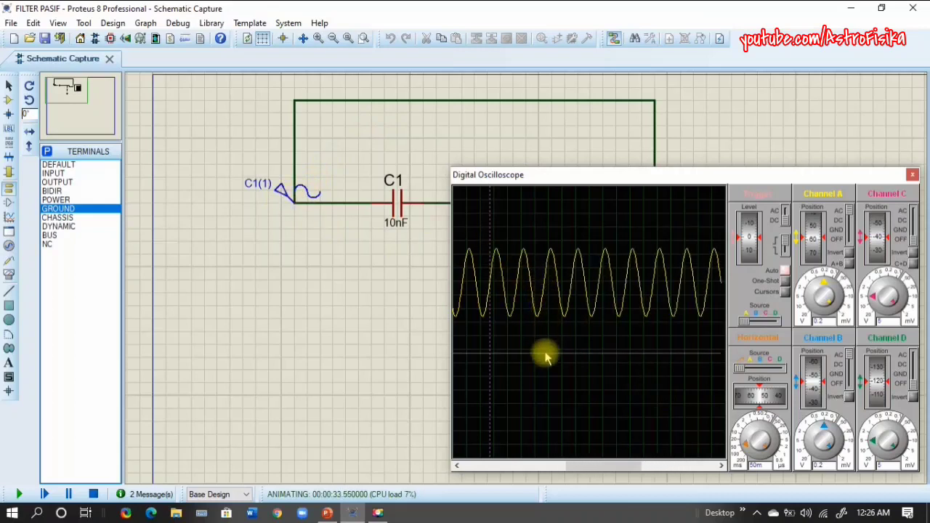
Stop the simulation and set the sine generator's frequency to 1k Hz
{"action": "left_click", "coordinate": [93, 494]}
{"action": "double_click", "coordinate": [291, 190]}
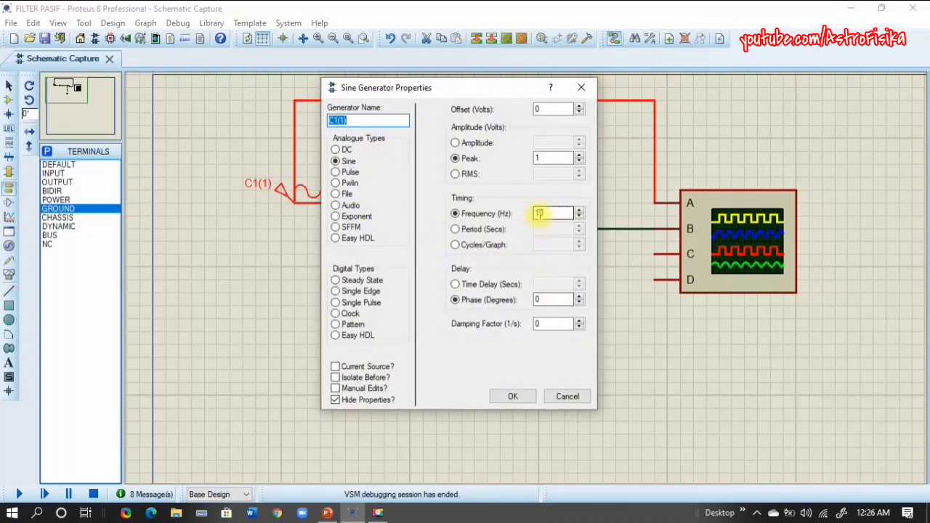
{"action": "left_click", "coordinate": [539, 212]}
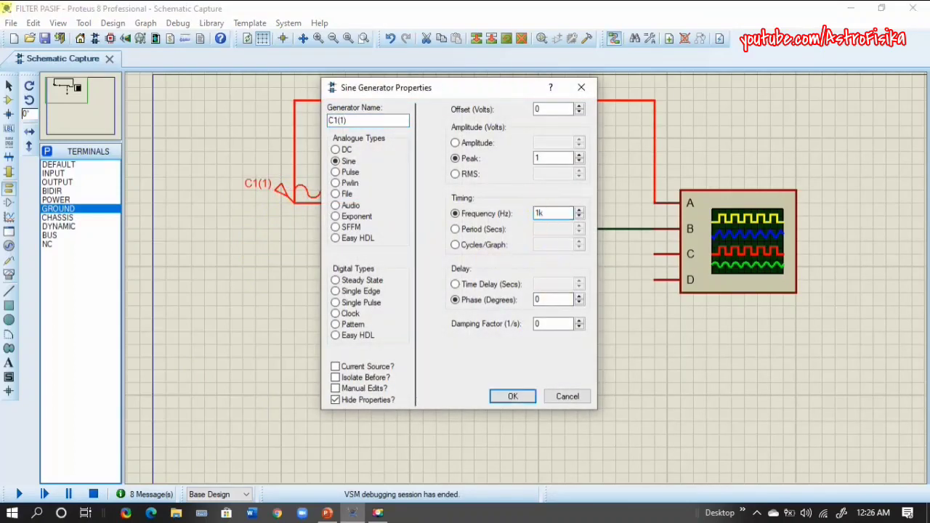
{"action": "key", "text": "Return"}
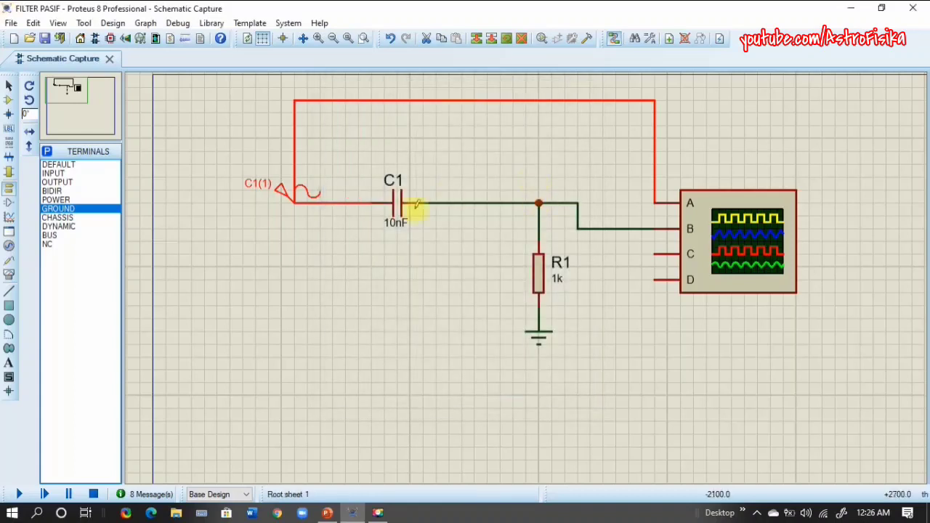
Run the simulation again and set the oscilloscope timebase to 0.2 ms per division
{"action": "left_click", "coordinate": [18, 493]}
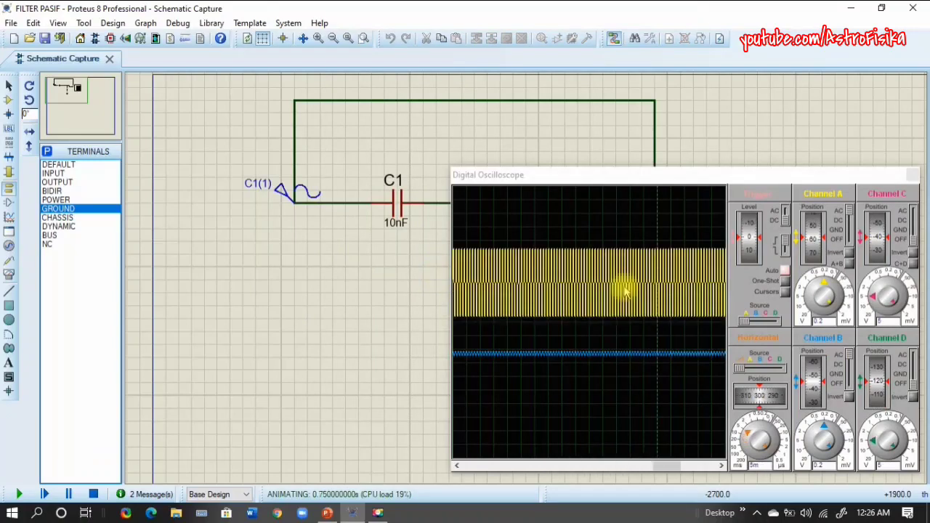
{"action": "scroll", "coordinate": [627, 291], "scroll_direction": "down", "scroll_amount": 1}
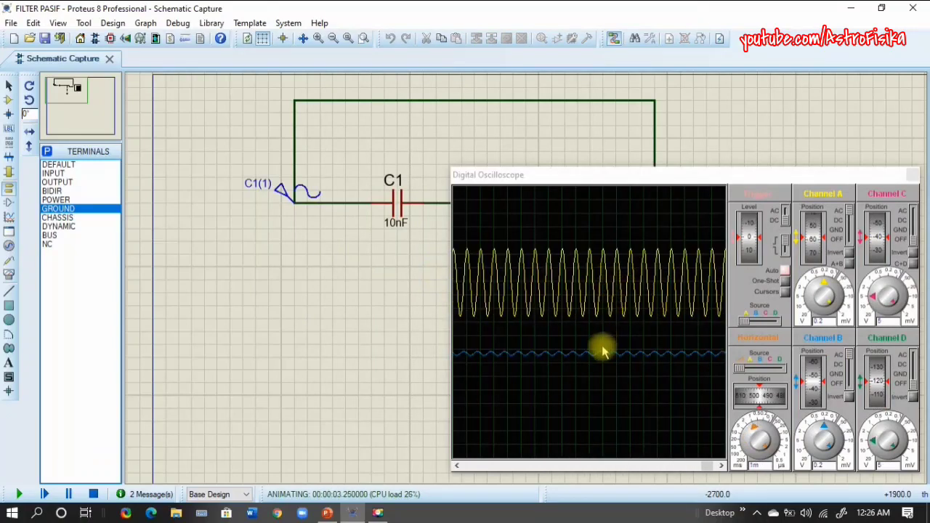
{"action": "scroll", "coordinate": [626, 326], "scroll_direction": "up", "scroll_amount": 1}
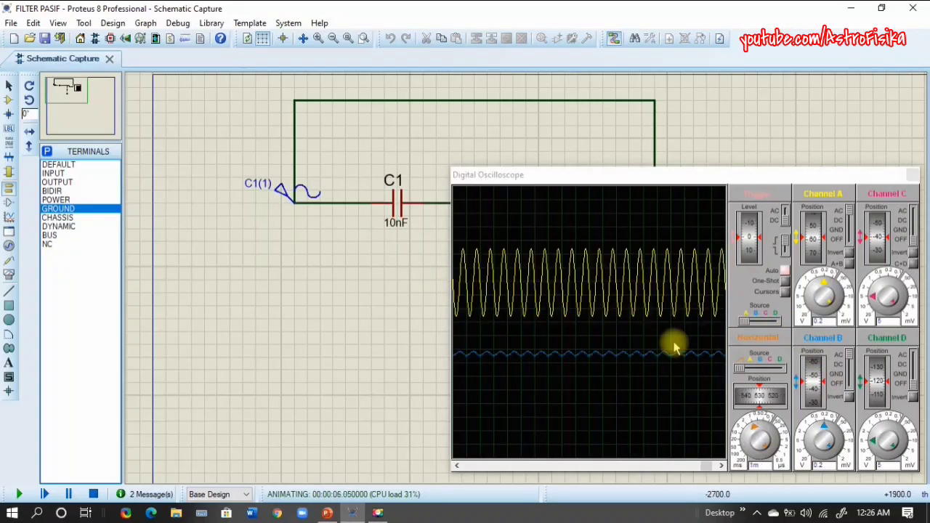
{"action": "scroll", "coordinate": [669, 342], "scroll_direction": "up", "scroll_amount": 1}
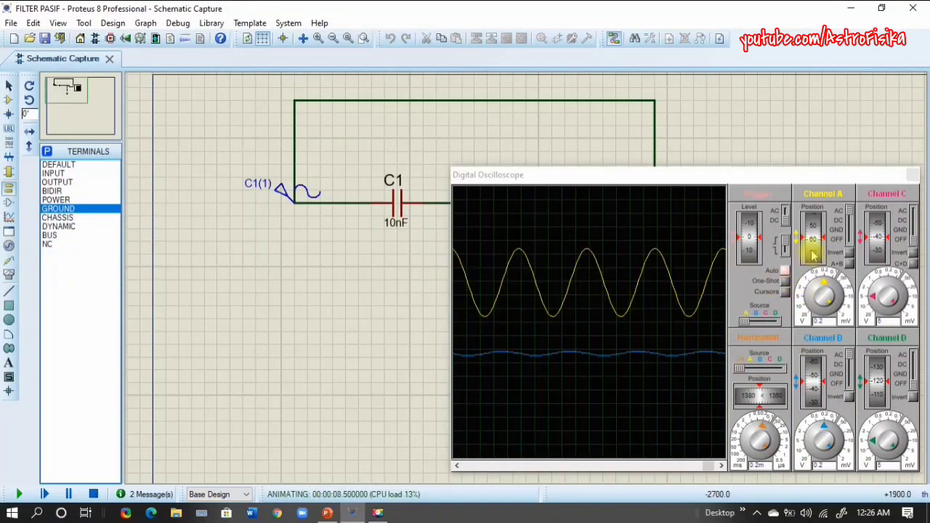
Set the oscilloscope's channel A position to 50 and channel B position to -50, with the timebase at 0.5 ms per division
{"action": "left_click_drag", "start_coordinate": [811, 247], "coordinate": [810, 253]}
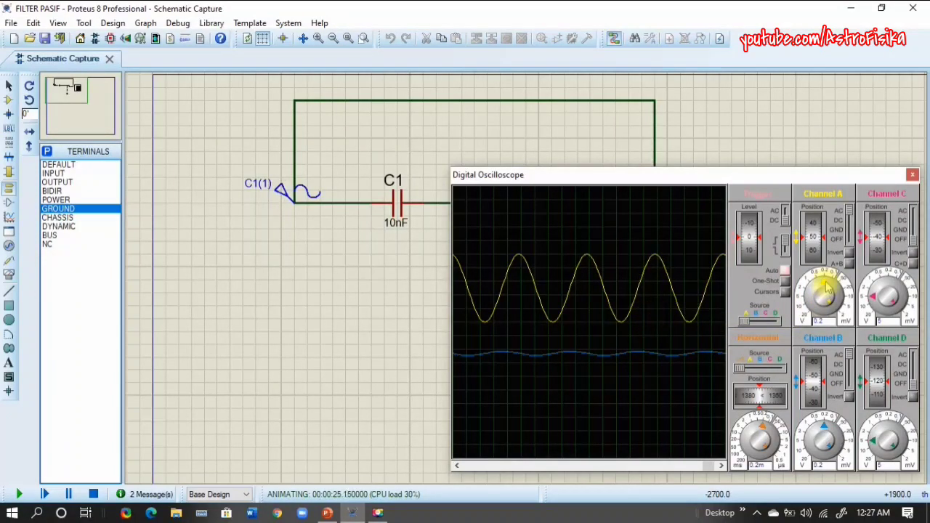
{"action": "left_click_drag", "start_coordinate": [802, 386], "coordinate": [796, 377]}
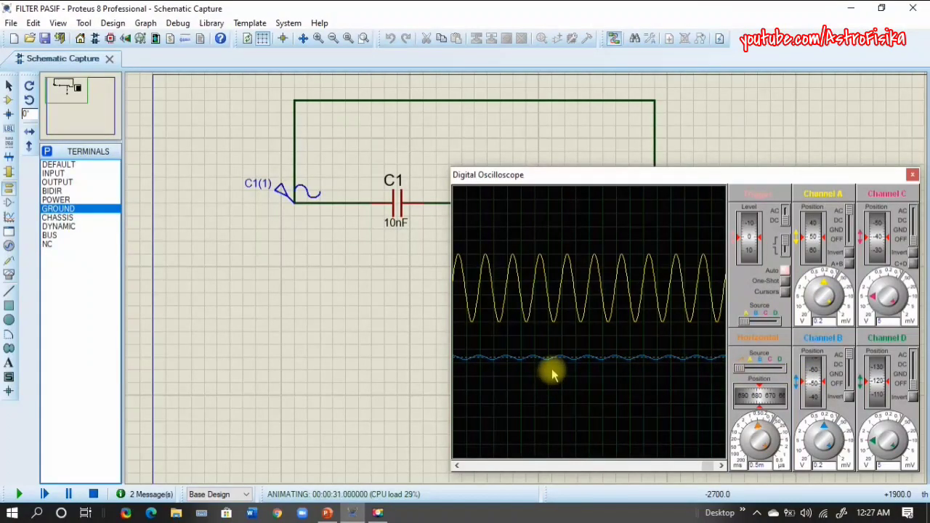
{"action": "scroll", "coordinate": [563, 360], "scroll_direction": "down", "scroll_amount": 1}
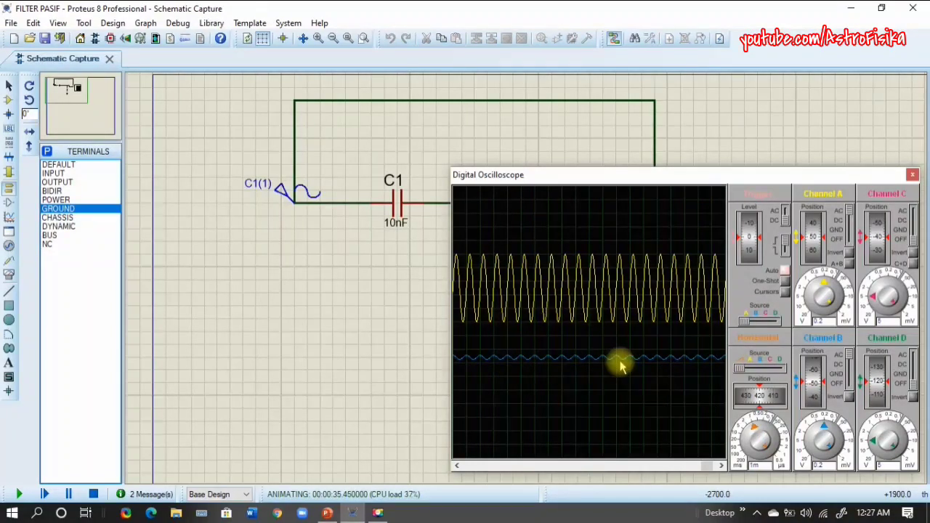
{"action": "scroll", "coordinate": [621, 367], "scroll_direction": "up", "scroll_amount": 1}
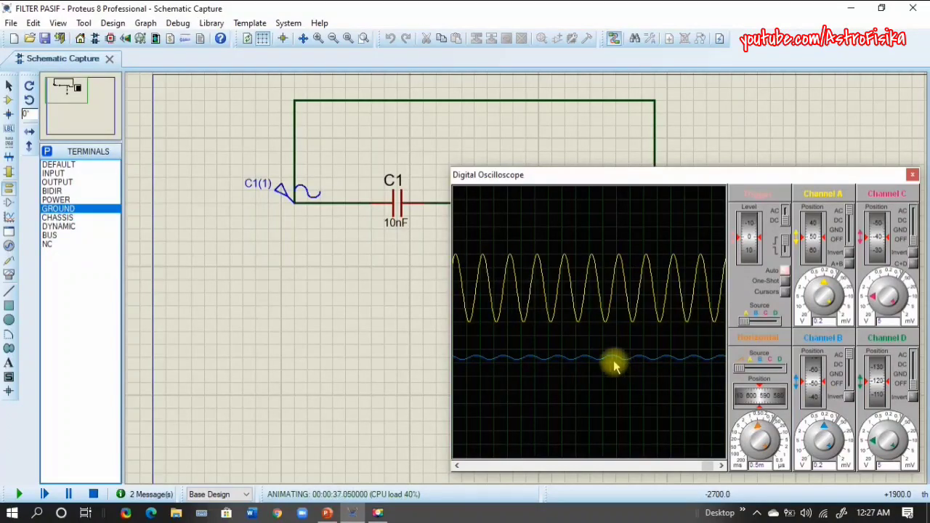
Stop the simulation and set the sine generator's frequency to 10k Hz
{"action": "left_click", "coordinate": [93, 494]}
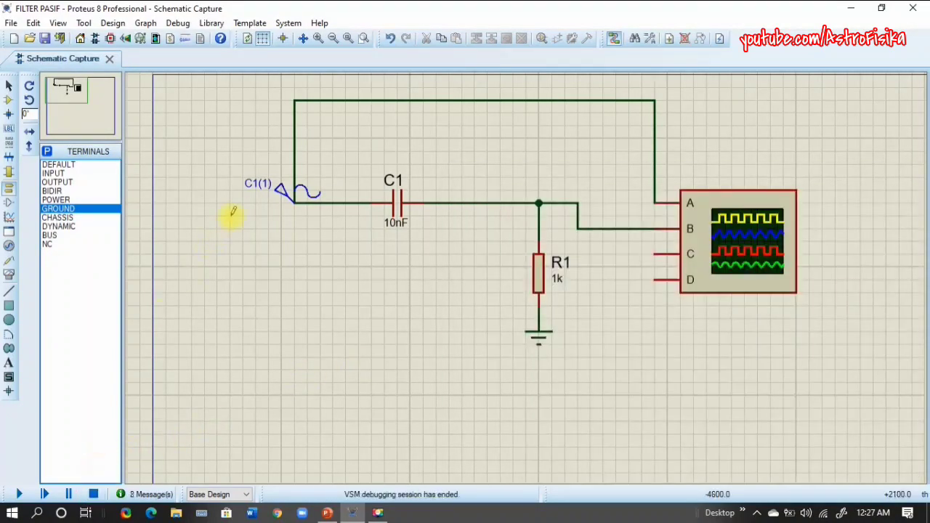
{"action": "left_click", "coordinate": [276, 194]}
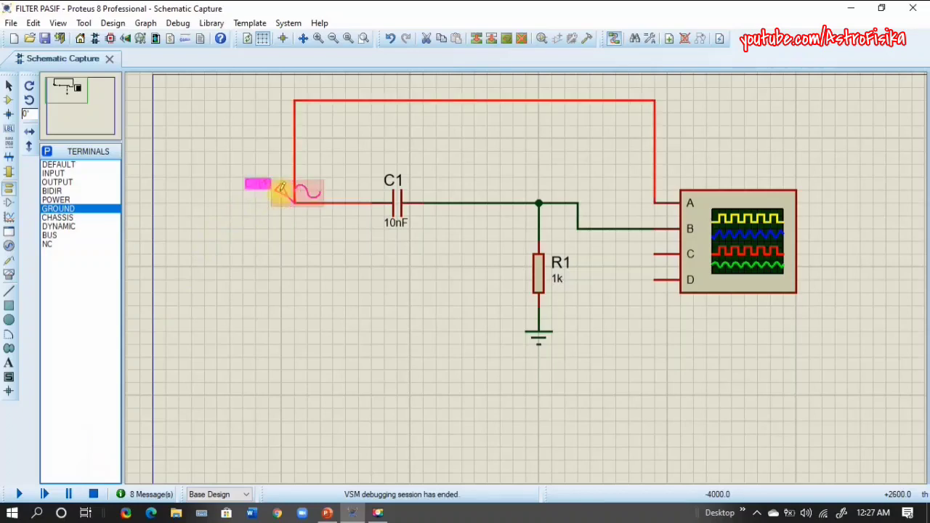
{"action": "left_click", "coordinate": [277, 195]}
{"action": "left_click", "coordinate": [541, 215]}
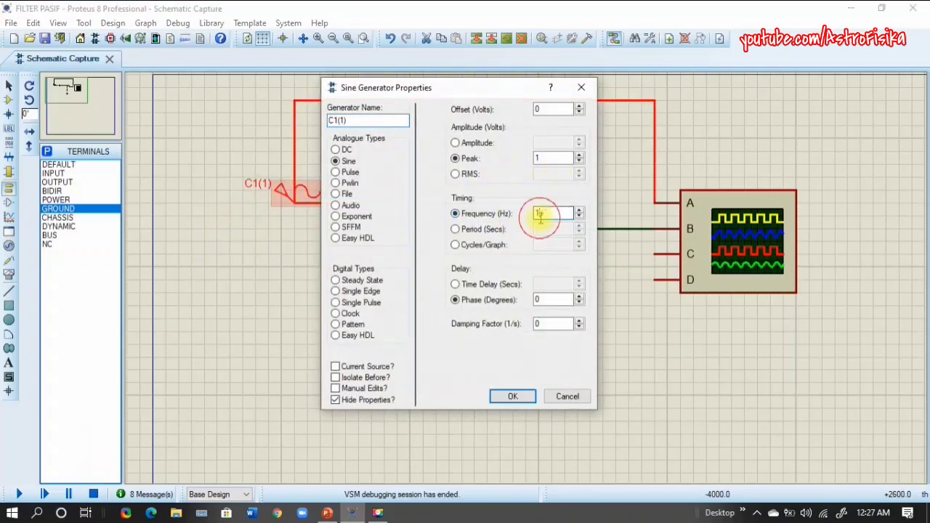
{"action": "left_click", "coordinate": [514, 396]}
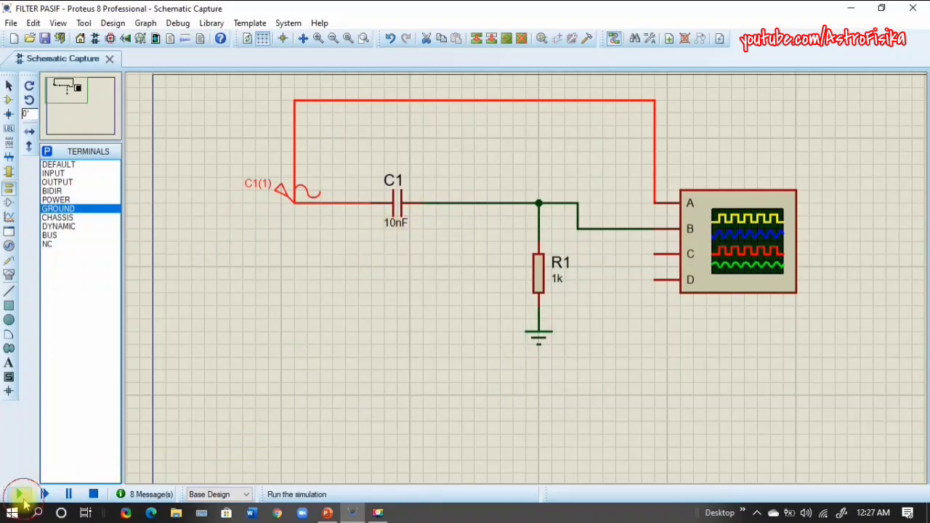
Run the simulation and set the oscilloscope timebase to 50 µs per division
{"action": "left_click", "coordinate": [20, 495]}
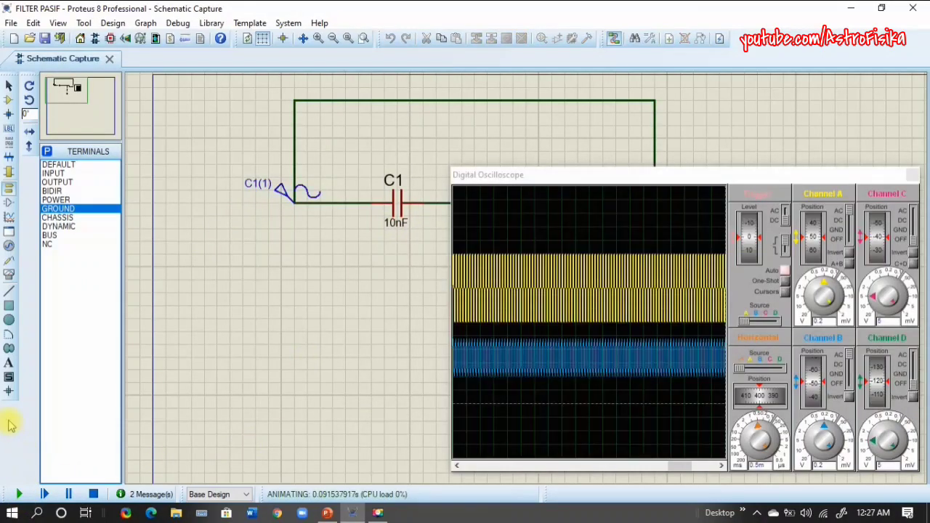
{"action": "scroll", "coordinate": [558, 387], "scroll_direction": "up", "scroll_amount": 3}
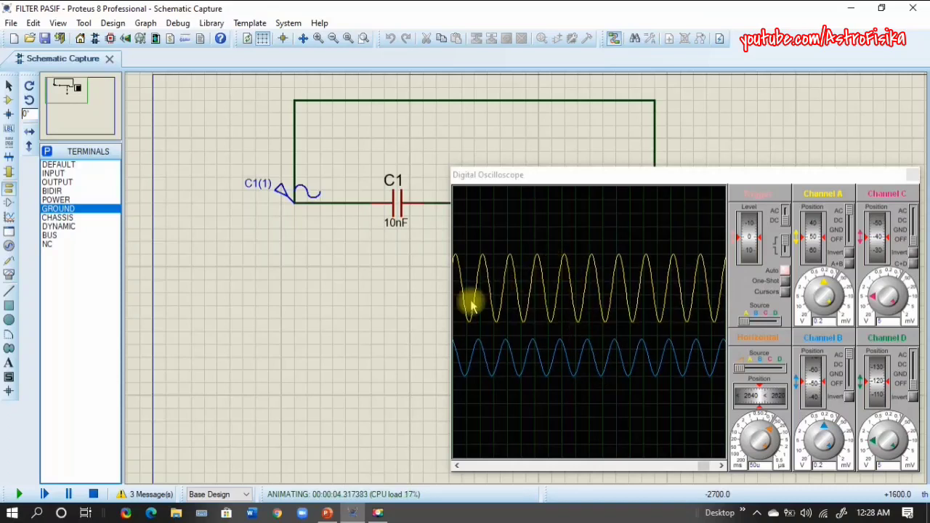
Stop the simulation and raise the sine generator's frequency above 10k Hz
{"action": "left_click", "coordinate": [93, 494]}
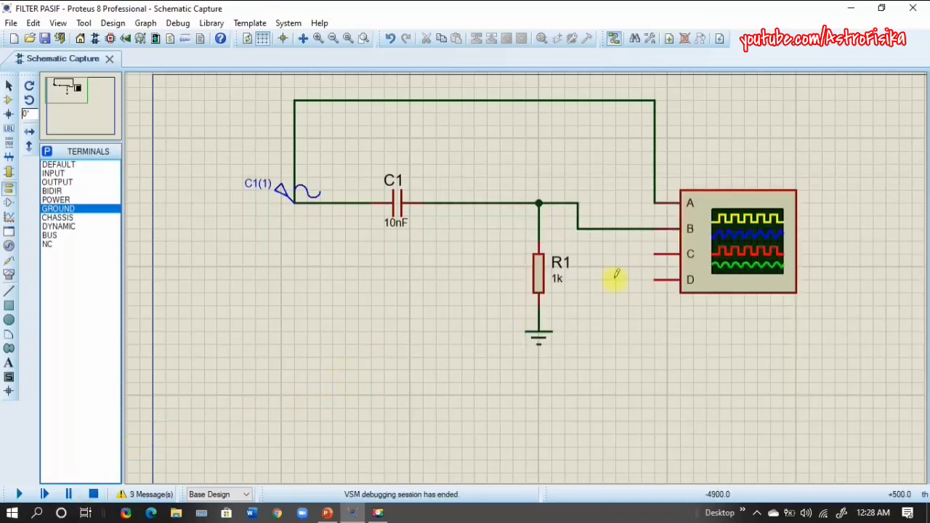
{"action": "double_click", "coordinate": [294, 192]}
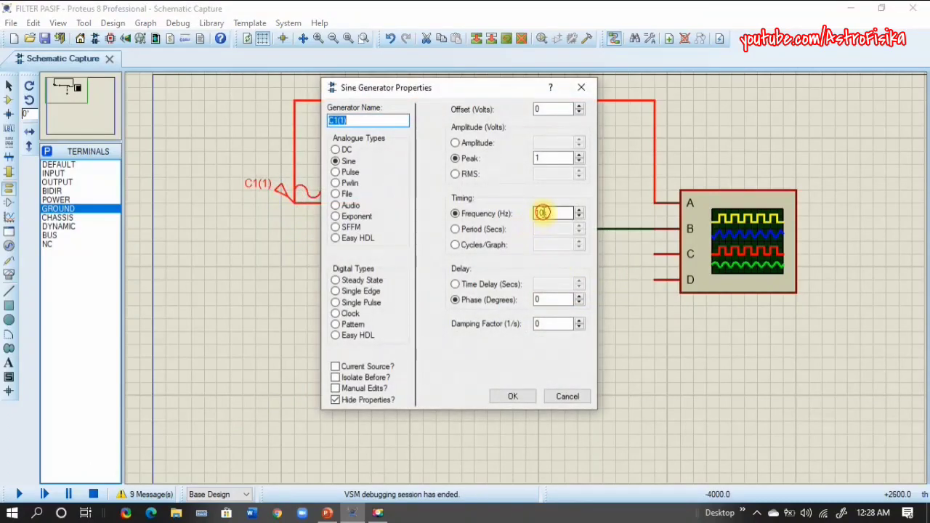
{"action": "left_click", "coordinate": [542, 212]}
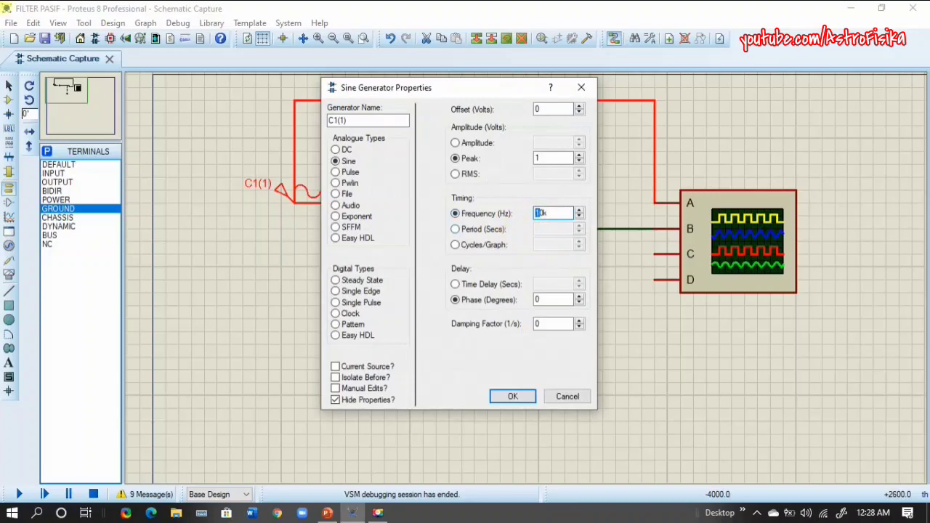
{"action": "left_click", "coordinate": [513, 396]}
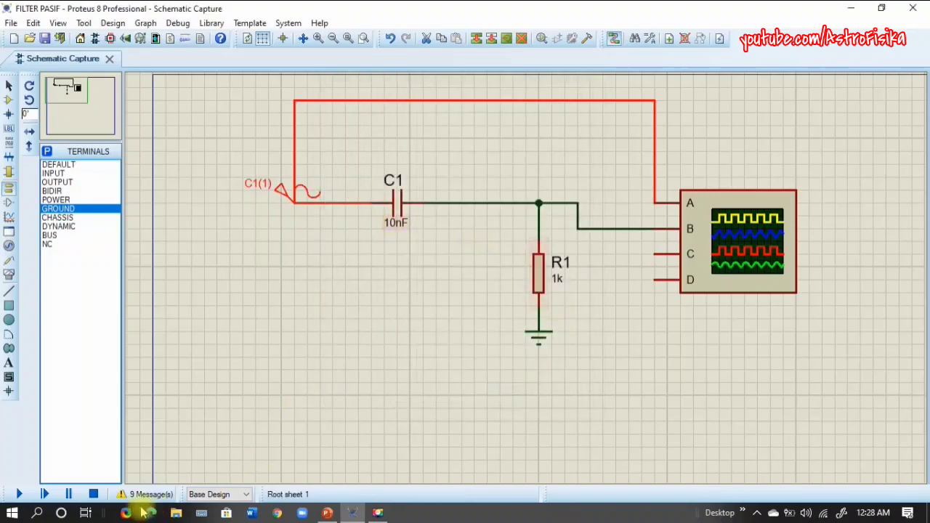
Run the simulation with a 5 µs timebase and overlay the channel B trace on channel A at position 50
{"action": "left_click", "coordinate": [20, 493]}
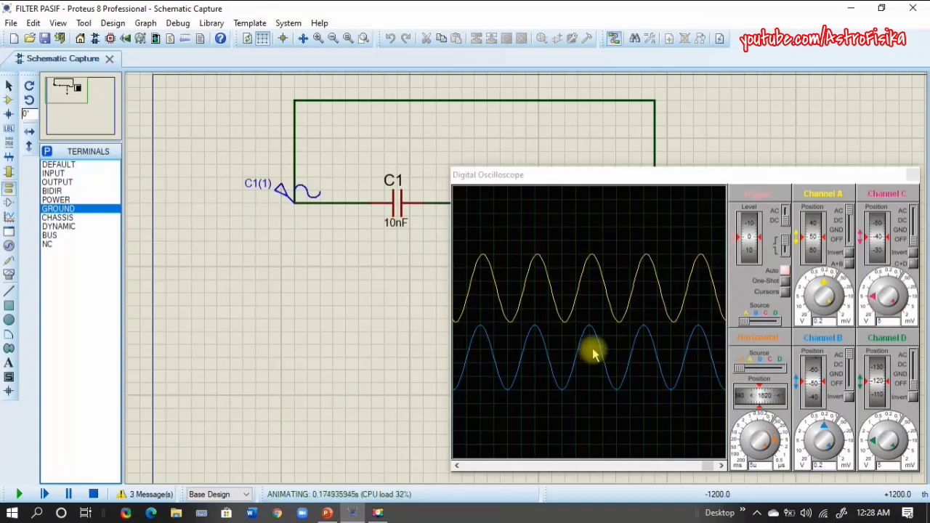
{"action": "left_click", "coordinate": [813, 381]}
{"action": "left_click_drag", "start_coordinate": [812, 381], "coordinate": [807, 356]}
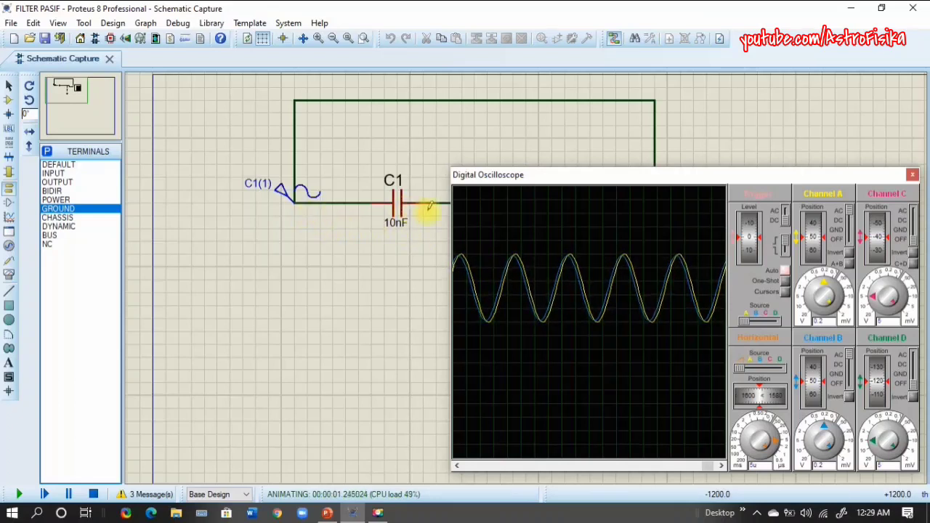
Stop the simulation, replace the oscilloscope with a voltage probe, and wire the probe to the junction between C1 and R1
{"action": "key", "text": "Escape"}
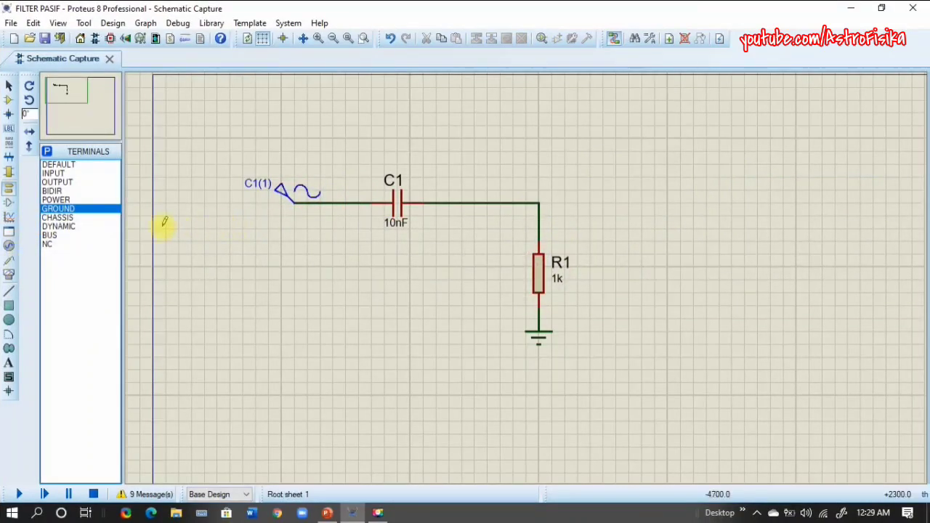
{"action": "left_click", "coordinate": [9, 261]}
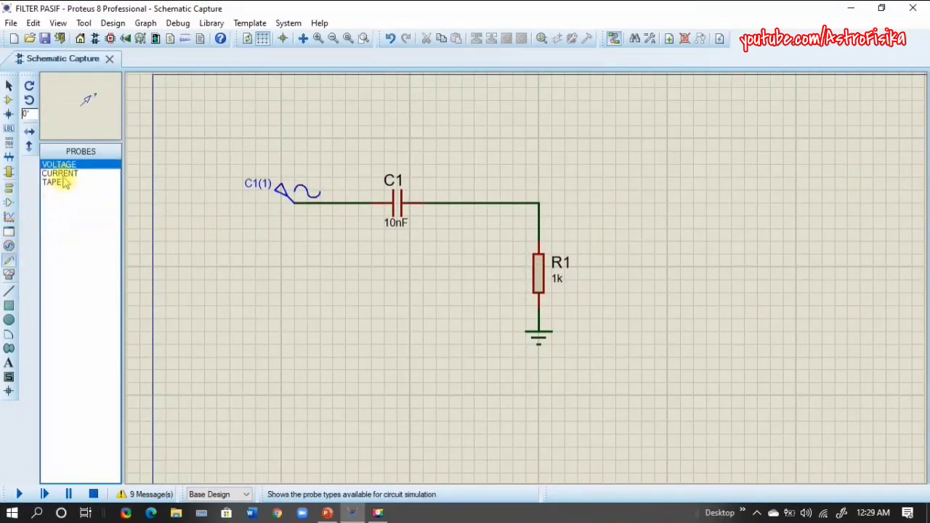
{"action": "left_click", "coordinate": [579, 195]}
{"action": "left_click", "coordinate": [578, 198]}
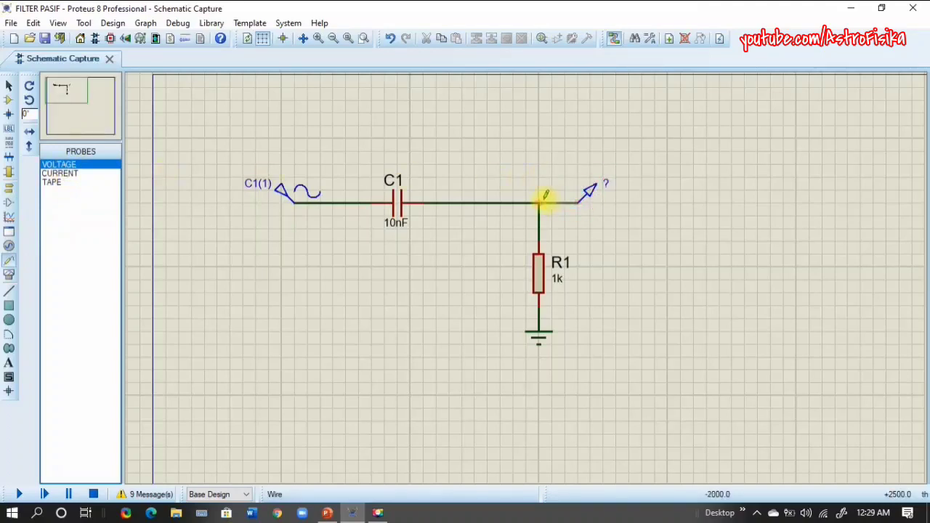
{"action": "left_click", "coordinate": [540, 203]}
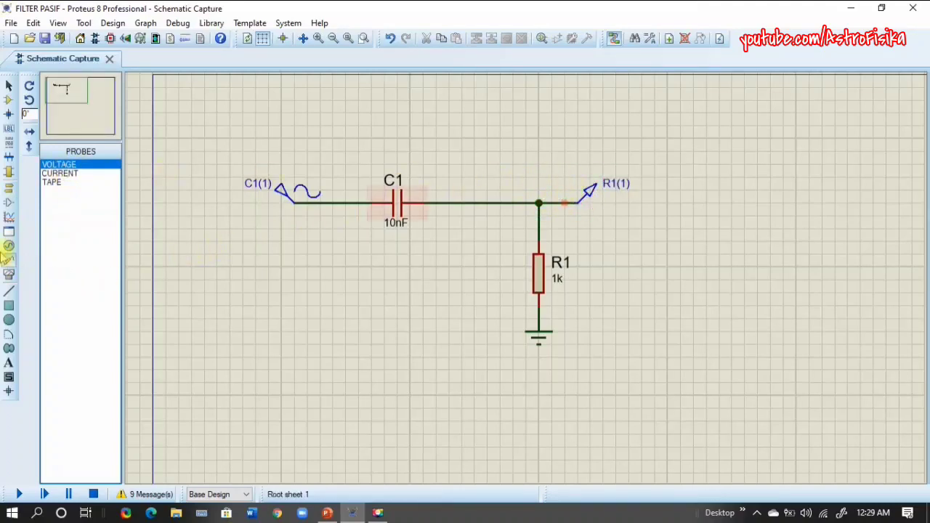
Place a frequency graph on the empty area beside the circuit and add the R1(1) voltage probe to it
{"action": "left_click", "coordinate": [9, 216]}
{"action": "left_click", "coordinate": [69, 190]}
{"action": "left_click_drag", "start_coordinate": [668, 203], "coordinate": [908, 368]}
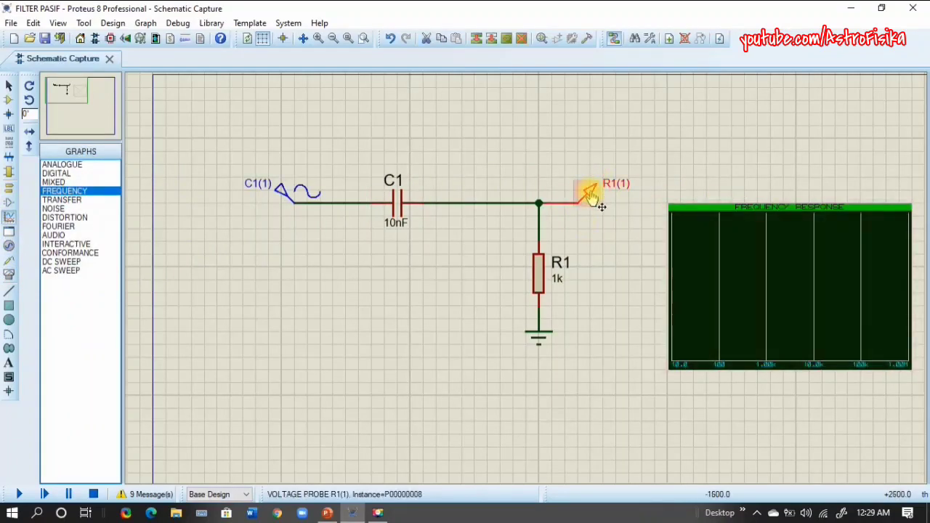
{"action": "left_click_drag", "start_coordinate": [589, 193], "coordinate": [712, 272]}
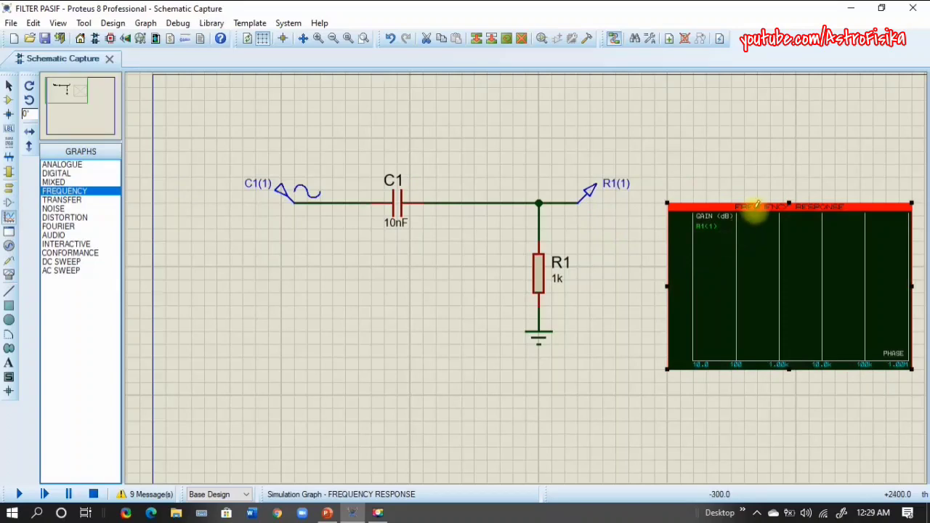
Open the frequency response graph full size and set its reference to generator C1(1)
{"action": "left_click", "coordinate": [757, 207]}
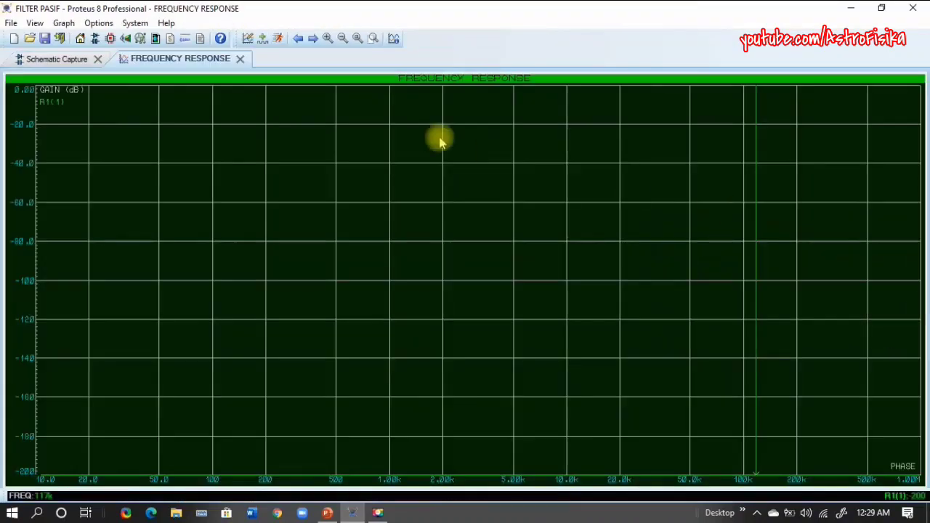
{"action": "right_click", "coordinate": [173, 119]}
{"action": "left_click", "coordinate": [209, 128]}
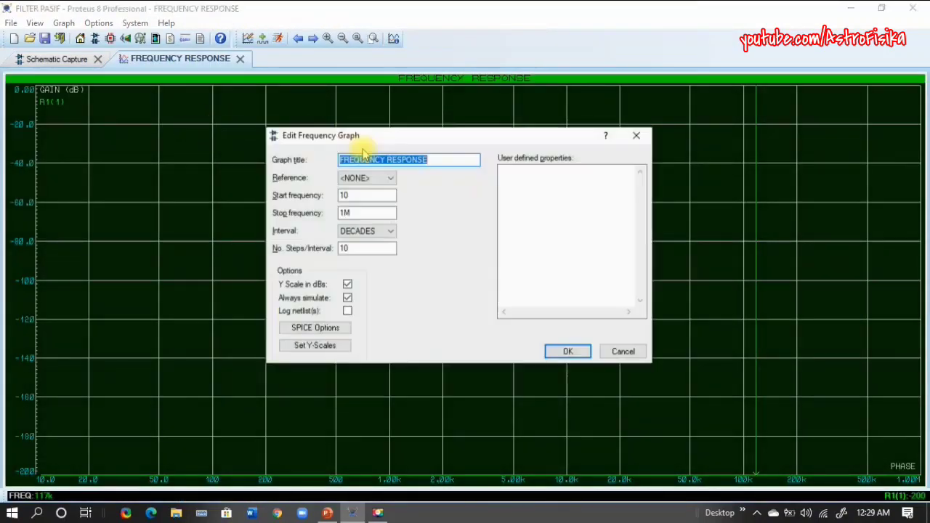
{"action": "left_click", "coordinate": [378, 180]}
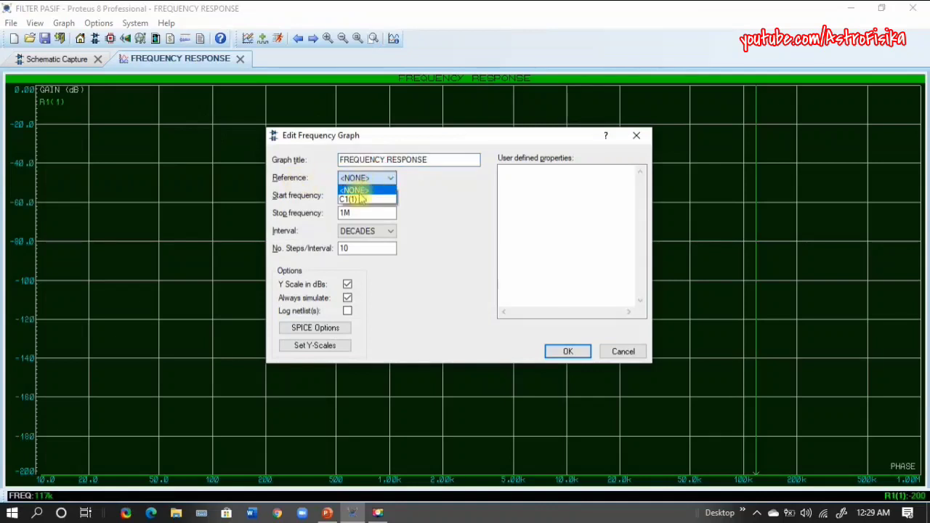
{"action": "left_click", "coordinate": [357, 199]}
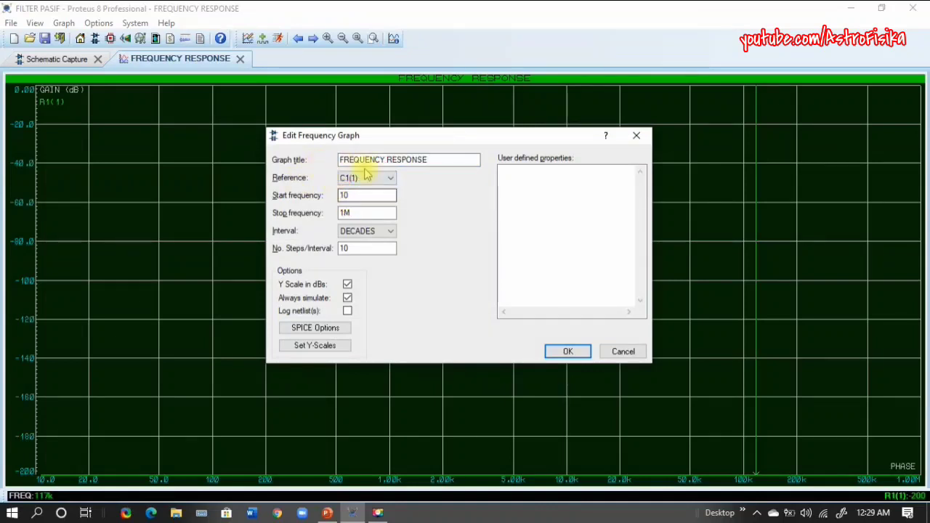
{"action": "left_click", "coordinate": [566, 352]}
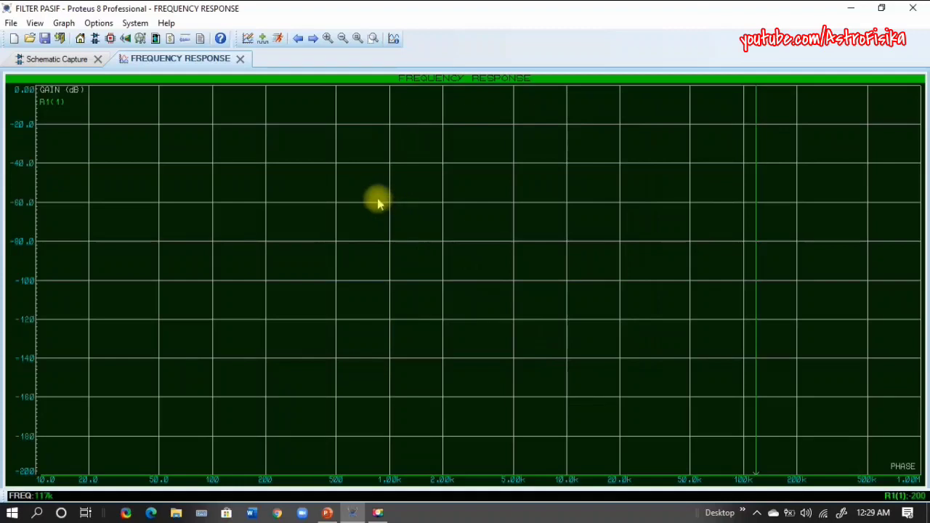
Simulate the frequency response graph and place the cursor on the gain curve at about 14.7k Hz
{"action": "key", "text": "space"}
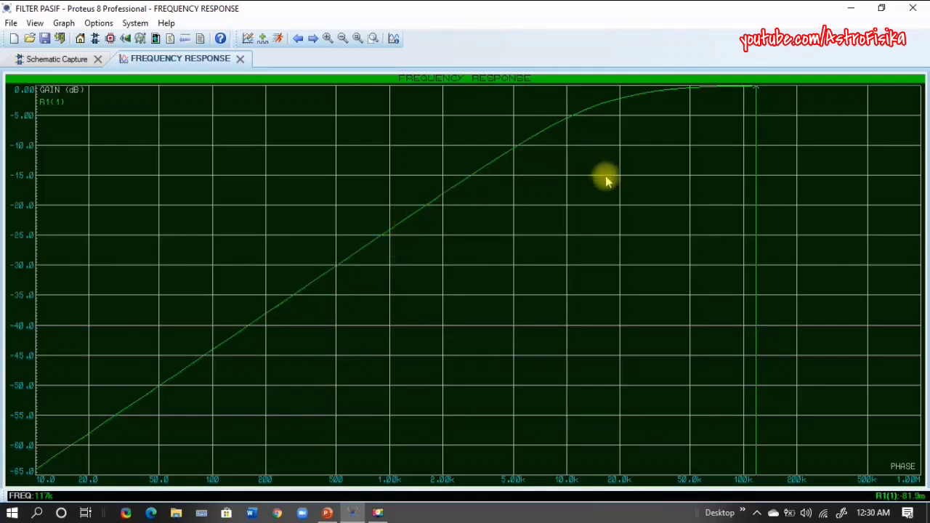
{"action": "left_click", "coordinate": [594, 341]}
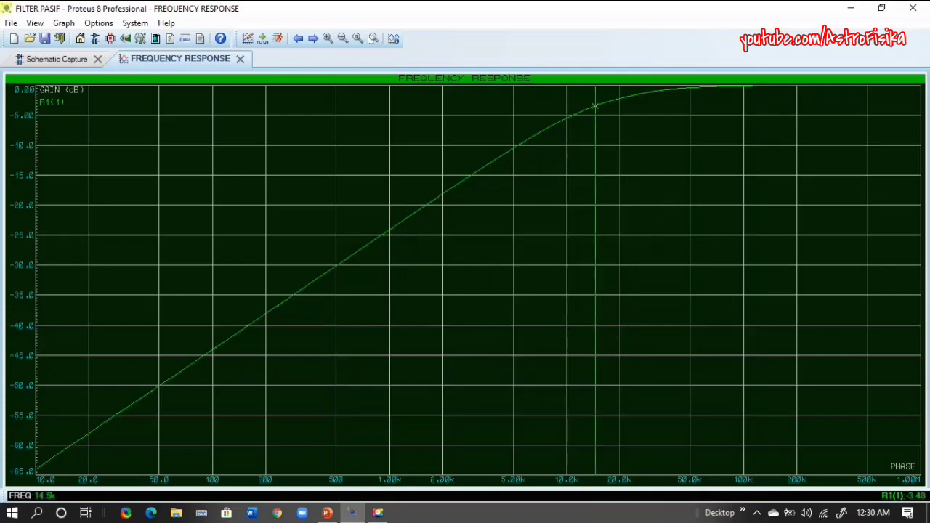
{"action": "left_click_drag", "start_coordinate": [594, 340], "coordinate": [597, 340]}
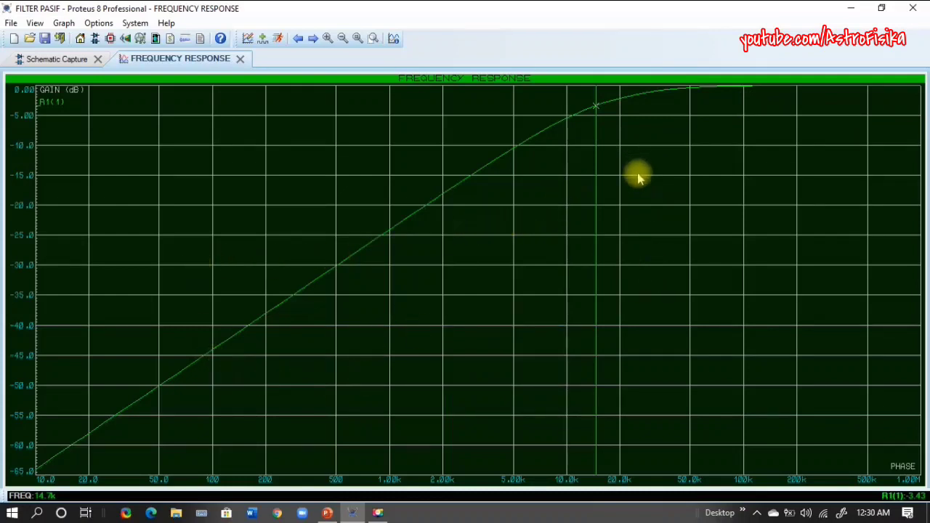
Switch to the PowerPoint presentation, examine the High Pass Filter slide's frequency response, and return to Proteus
{"action": "left_click", "coordinate": [328, 513]}
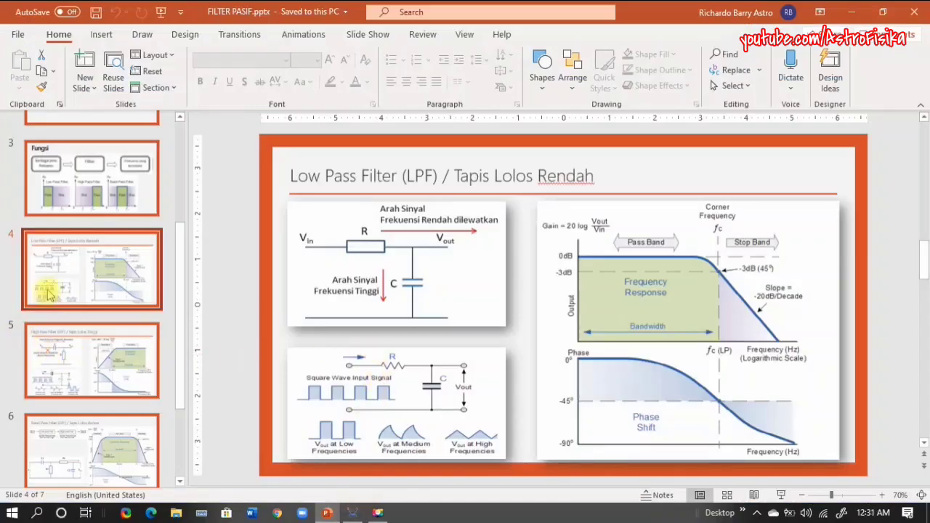
{"action": "left_click", "coordinate": [104, 333]}
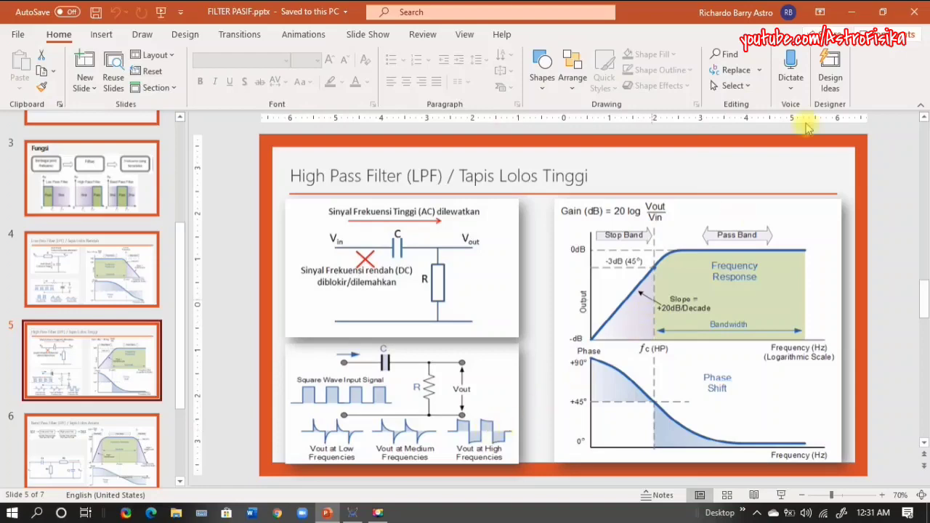
{"action": "left_click", "coordinate": [851, 11]}
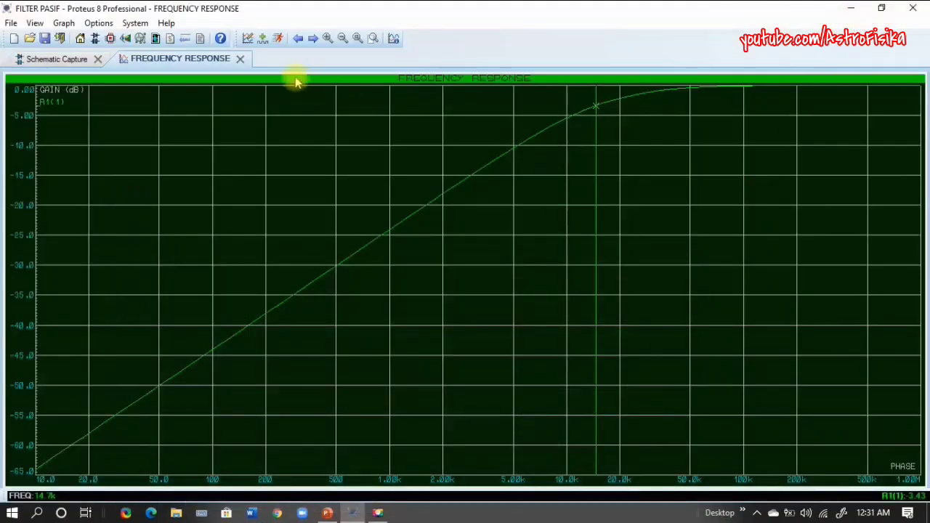
Close the frequency response graph and place a CAP capacitor near the upper part of the empty schematic sheet
{"action": "left_click", "coordinate": [241, 60]}
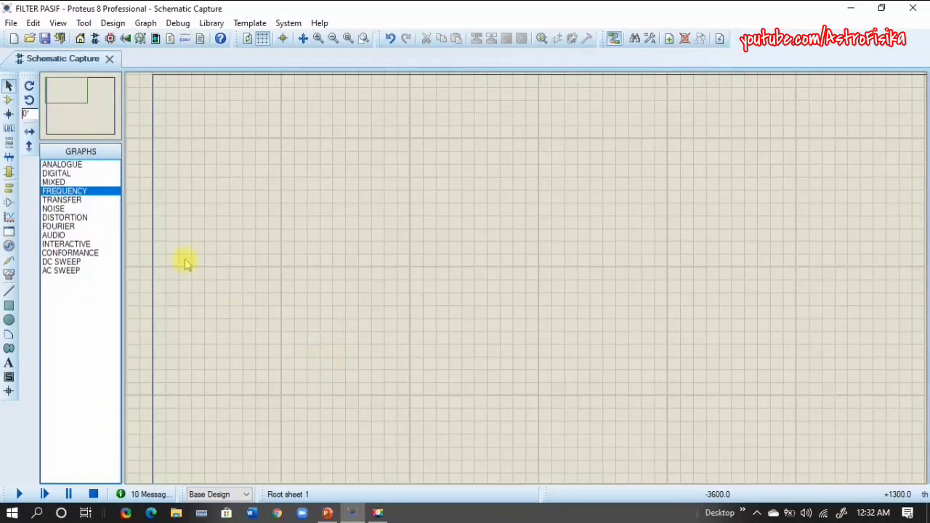
{"action": "left_click", "coordinate": [9, 100]}
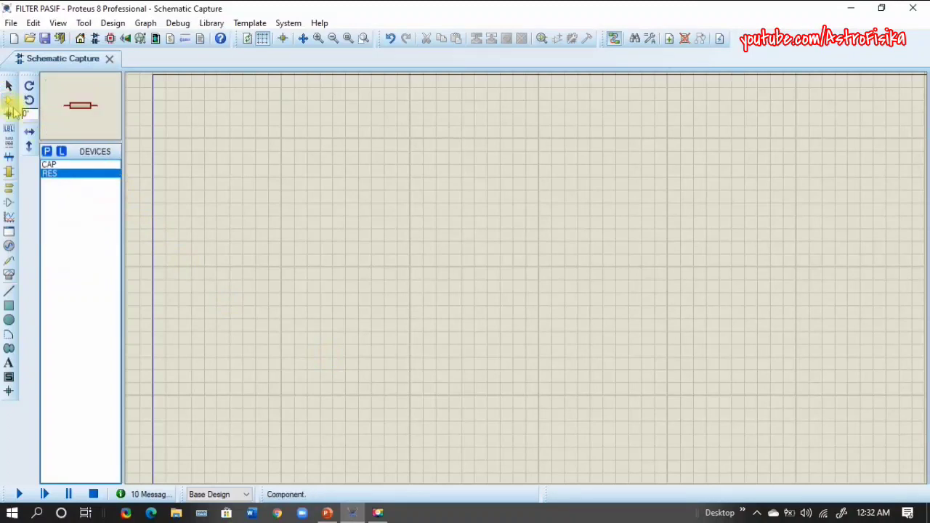
{"action": "left_click", "coordinate": [54, 166]}
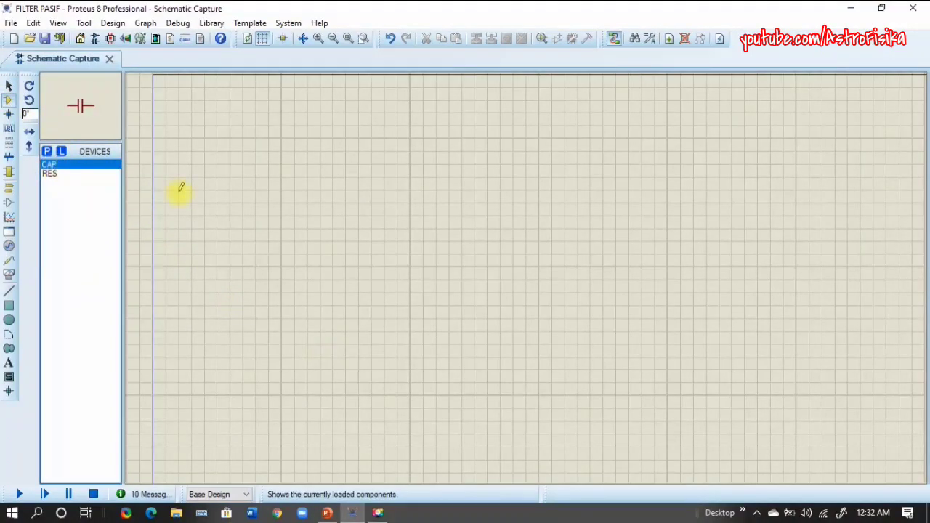
{"action": "left_click", "coordinate": [243, 138]}
{"action": "left_click", "coordinate": [320, 191]}
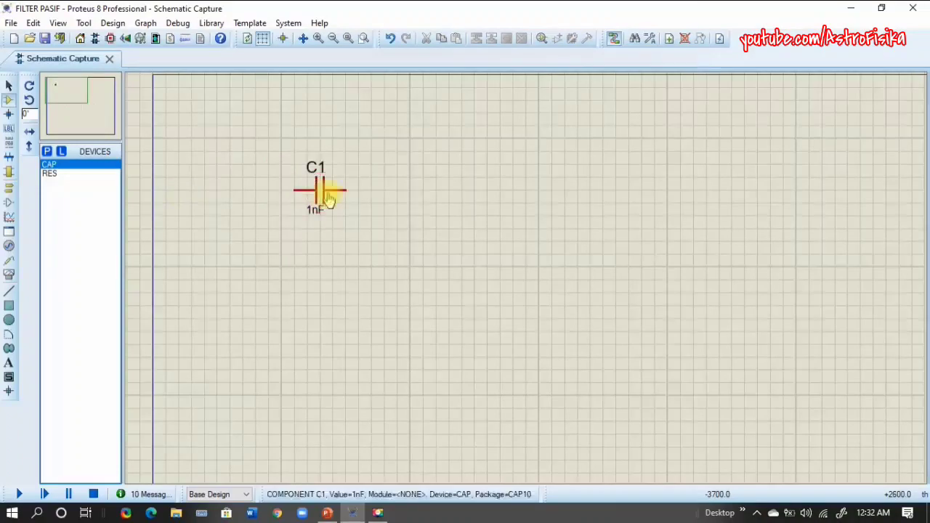
Place a RES resistor diagonally below capacitor C1, rotate it upright, and wire its upper pin to C1's output pin
{"action": "left_click", "coordinate": [55, 174]}
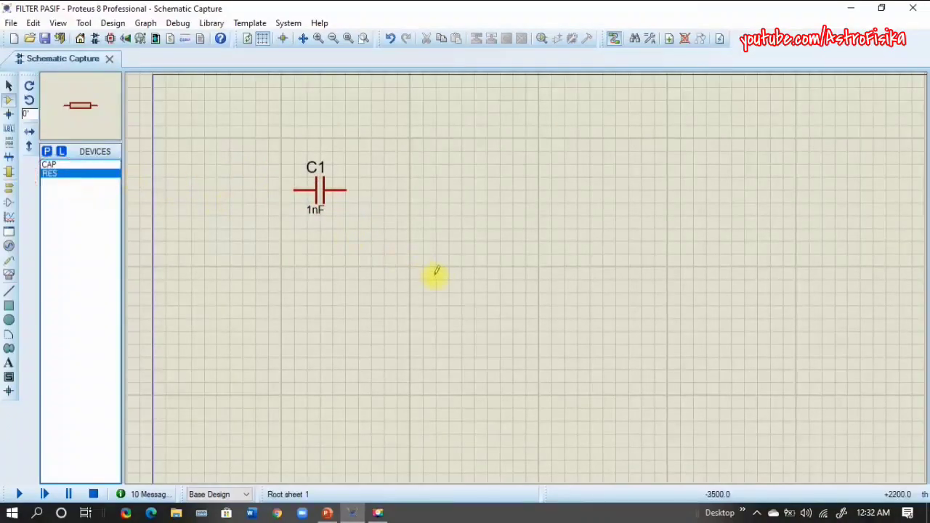
{"action": "left_click", "coordinate": [417, 279]}
{"action": "right_click", "coordinate": [417, 278]}
{"action": "left_click", "coordinate": [468, 187]}
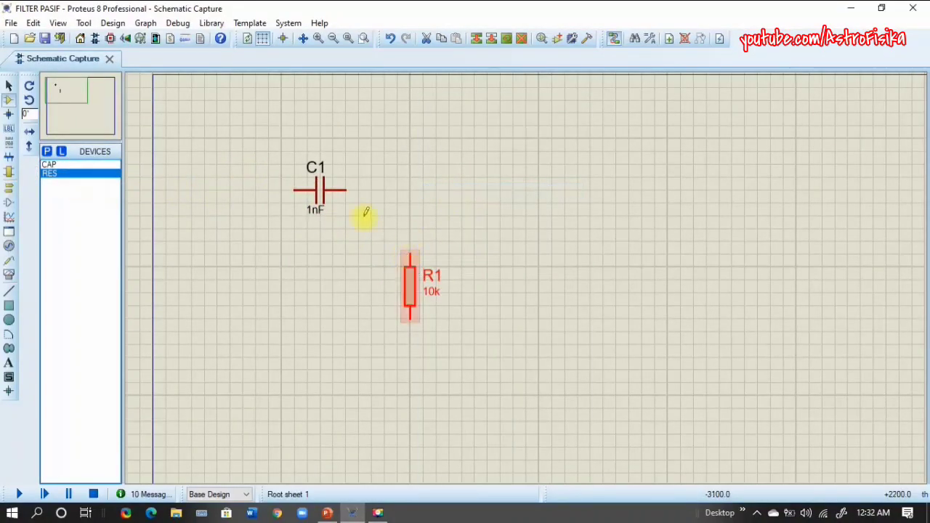
{"action": "left_click", "coordinate": [347, 190]}
{"action": "left_click", "coordinate": [410, 247]}
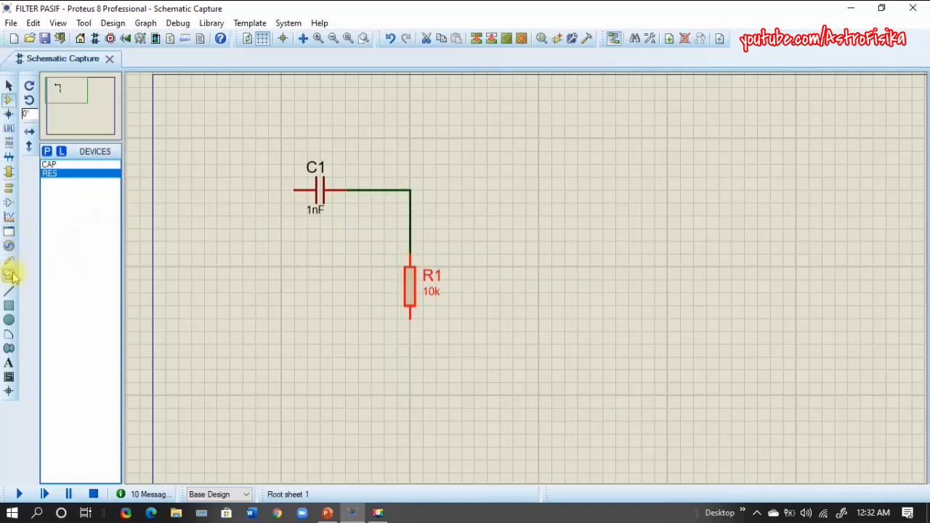
Place a ground terminal below resistor R1 and wire it to R1's lower pin
{"action": "left_click", "coordinate": [8, 187]}
{"action": "left_click", "coordinate": [58, 209]}
{"action": "left_click", "coordinate": [411, 374]}
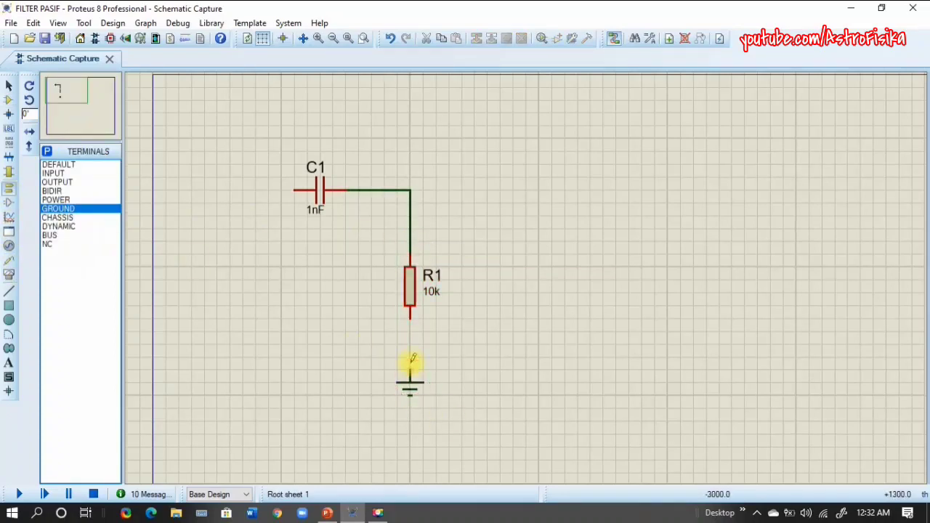
{"action": "left_click", "coordinate": [409, 316]}
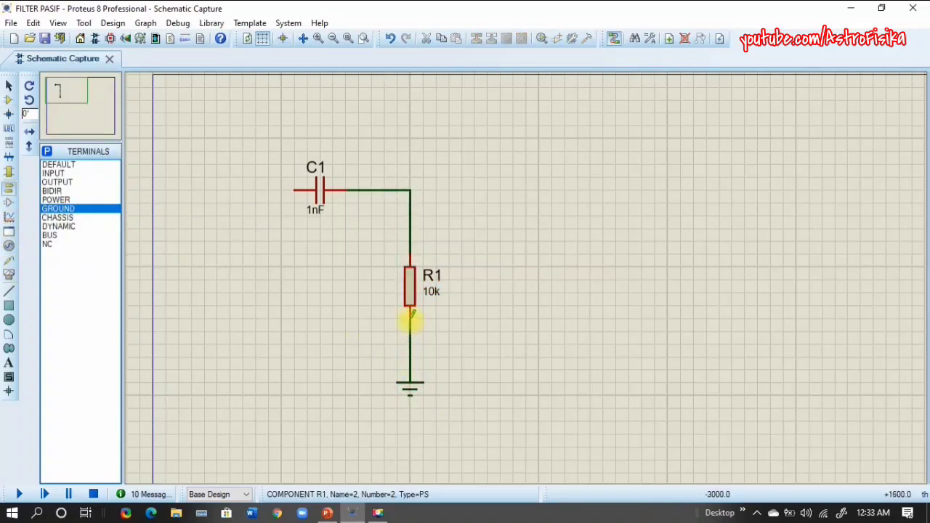
Place a SINE generator beside capacitor C1 and wire it to C1's free input pin
{"action": "left_click", "coordinate": [9, 246]}
{"action": "left_click", "coordinate": [51, 173]}
{"action": "left_click", "coordinate": [230, 189]}
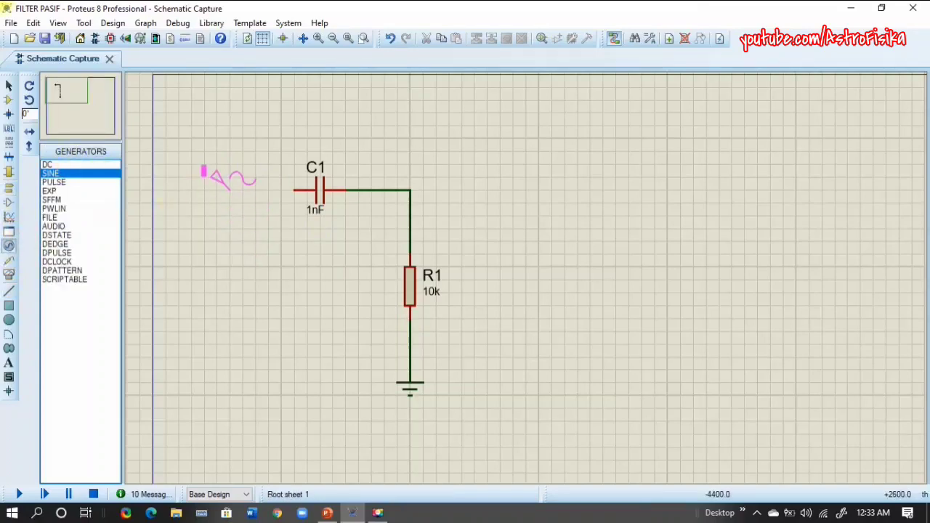
{"action": "left_click", "coordinate": [232, 192]}
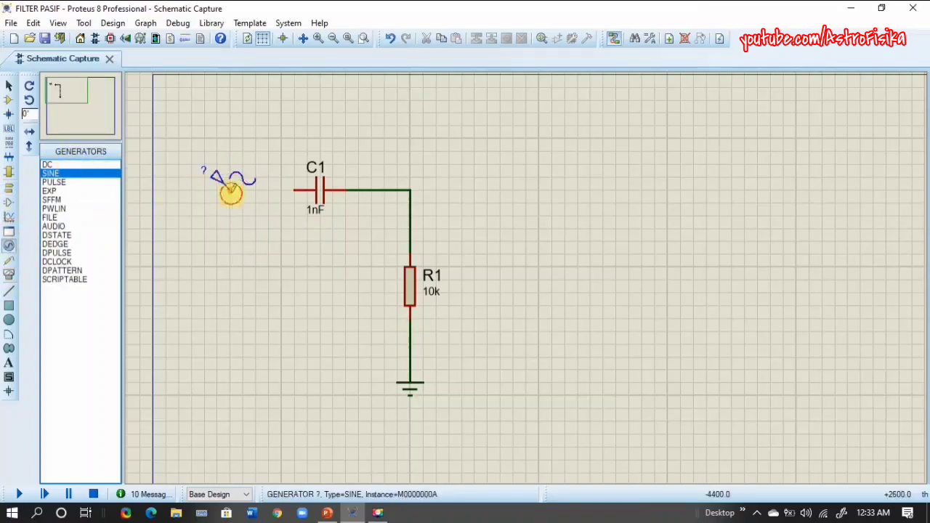
{"action": "left_click", "coordinate": [295, 190]}
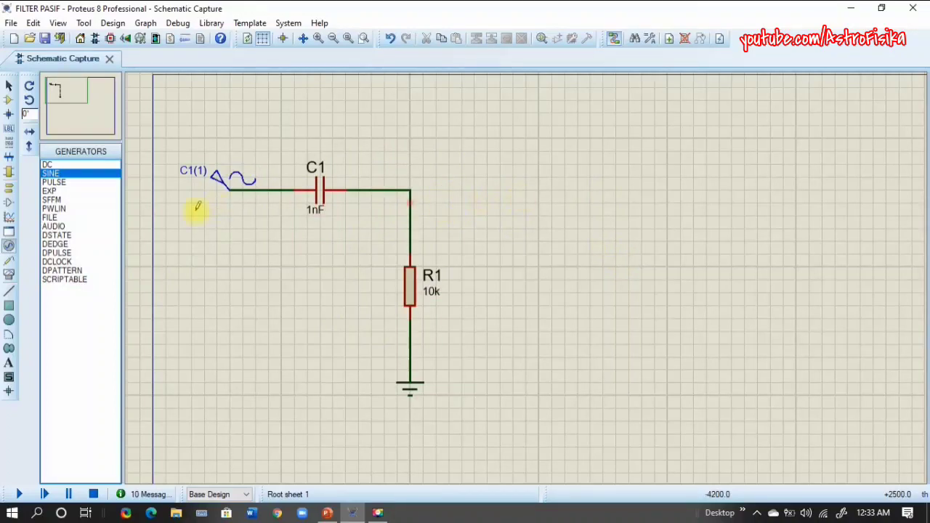
Place a second resistor in line with C1 and a second capacitor diagonally below it, rotating the capacitor clockwise
{"action": "left_click", "coordinate": [9, 100]}
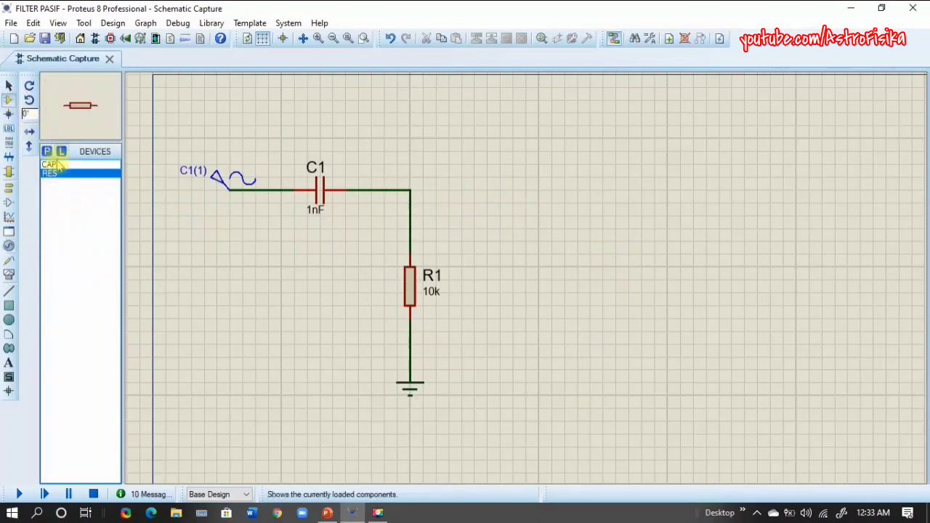
{"action": "left_click", "coordinate": [518, 190]}
{"action": "left_click", "coordinate": [48, 164]}
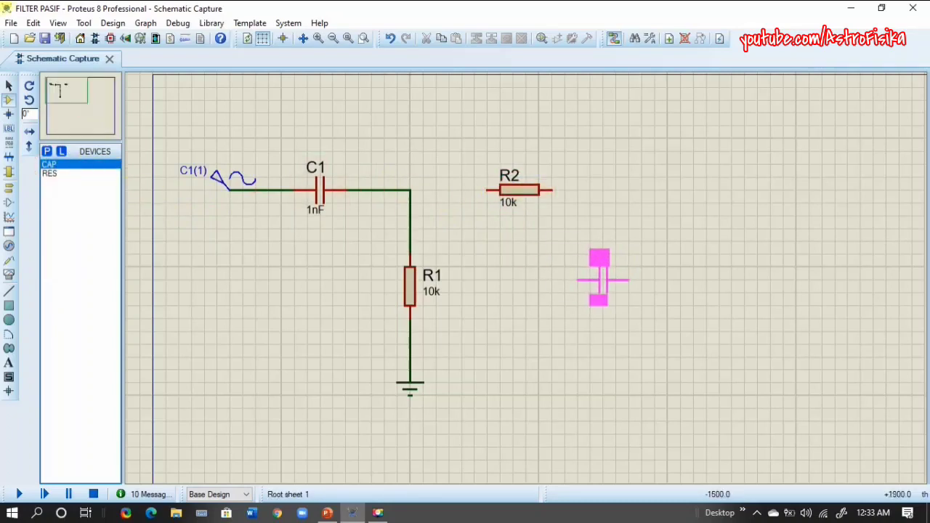
{"action": "left_click", "coordinate": [611, 279]}
{"action": "right_click", "coordinate": [628, 280]}
{"action": "left_click", "coordinate": [679, 190]}
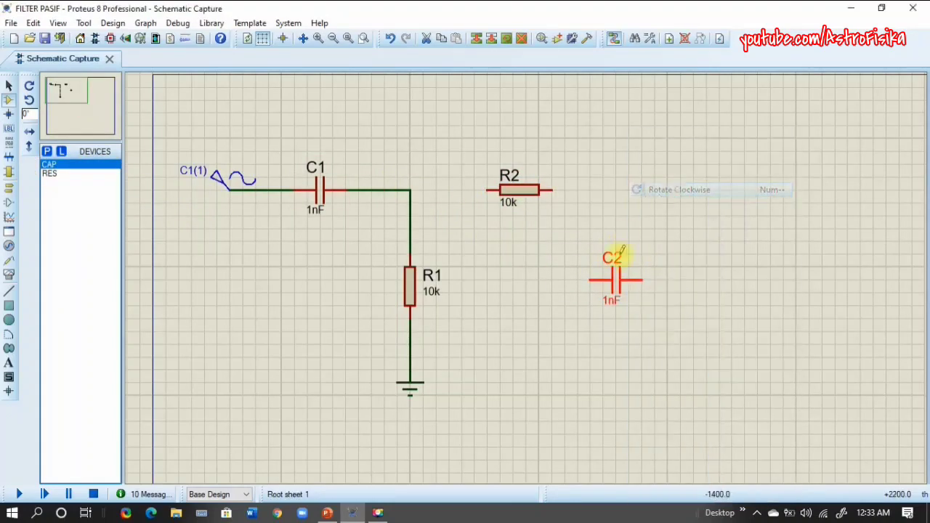
Wire R2 between the C1–R1 junction and C2's upper pin, and connect C2's lower pin to the ground line
{"action": "left_click", "coordinate": [551, 190]}
{"action": "left_click", "coordinate": [616, 257]}
{"action": "left_click", "coordinate": [487, 190]}
{"action": "left_click", "coordinate": [411, 191]}
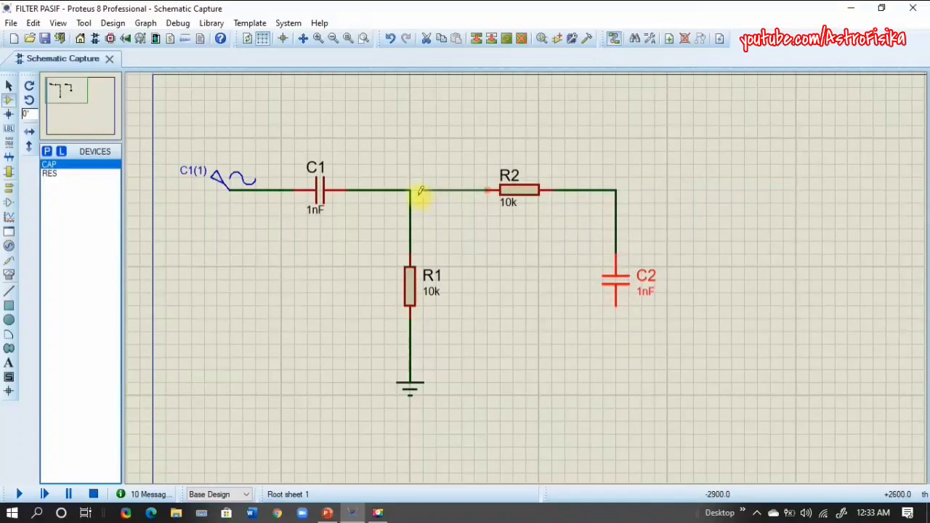
{"action": "left_click", "coordinate": [410, 356]}
{"action": "left_click", "coordinate": [616, 304]}
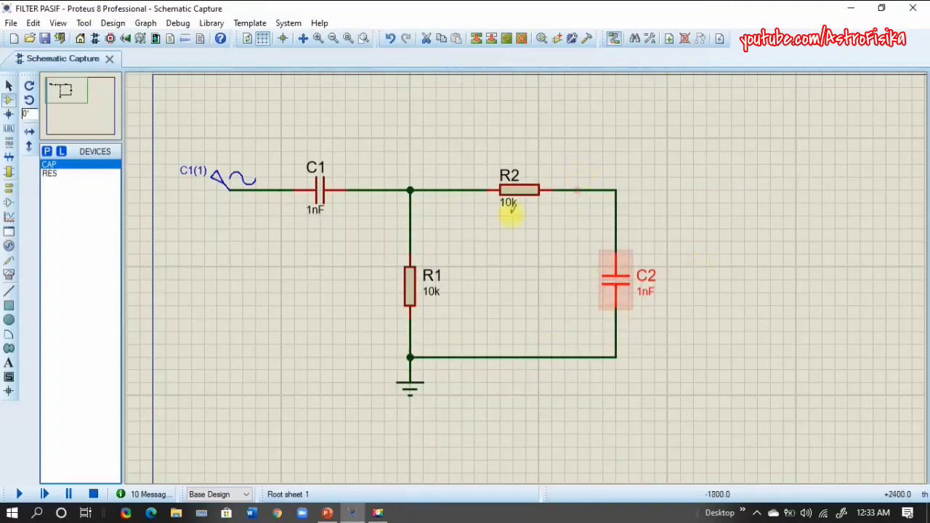
Set capacitor C1's value to 1uF and resistor R1's value to 150
{"action": "double_click", "coordinate": [317, 217]}
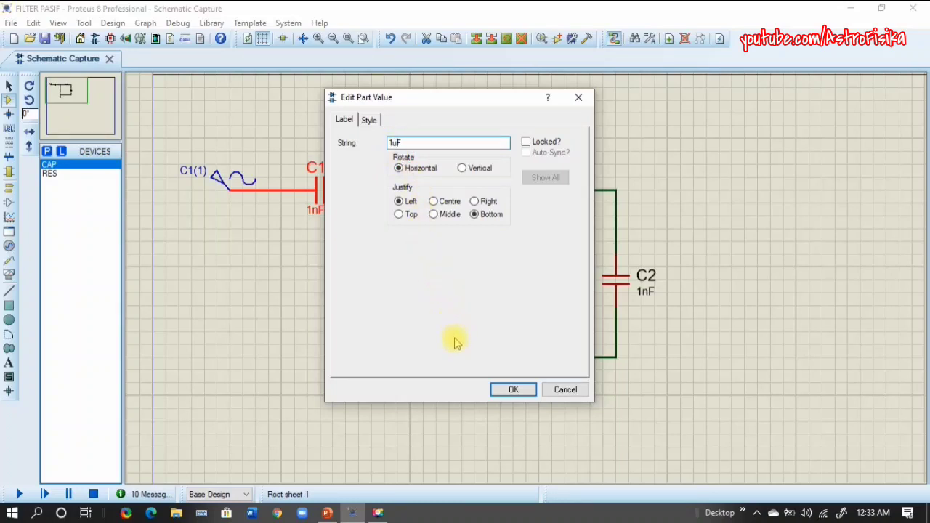
{"action": "left_click", "coordinate": [507, 389]}
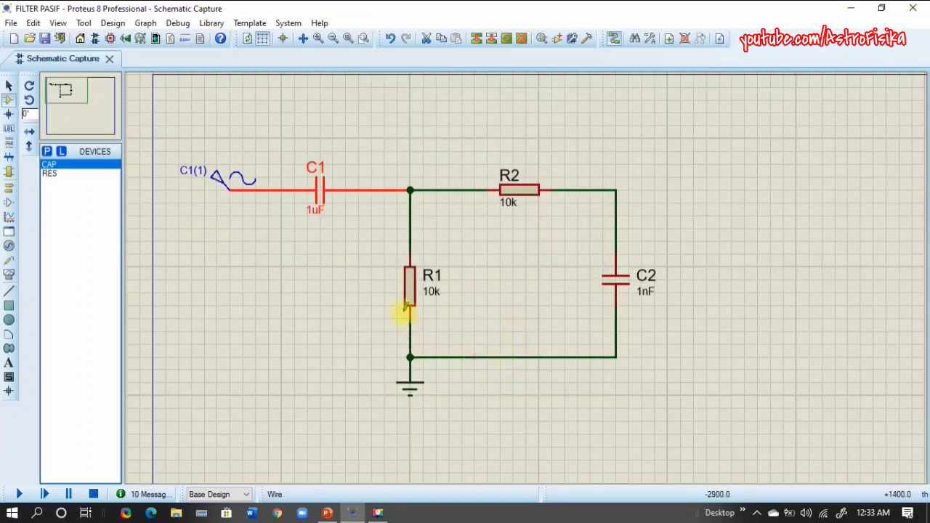
{"action": "left_click", "coordinate": [430, 291]}
{"action": "left_click", "coordinate": [431, 291]}
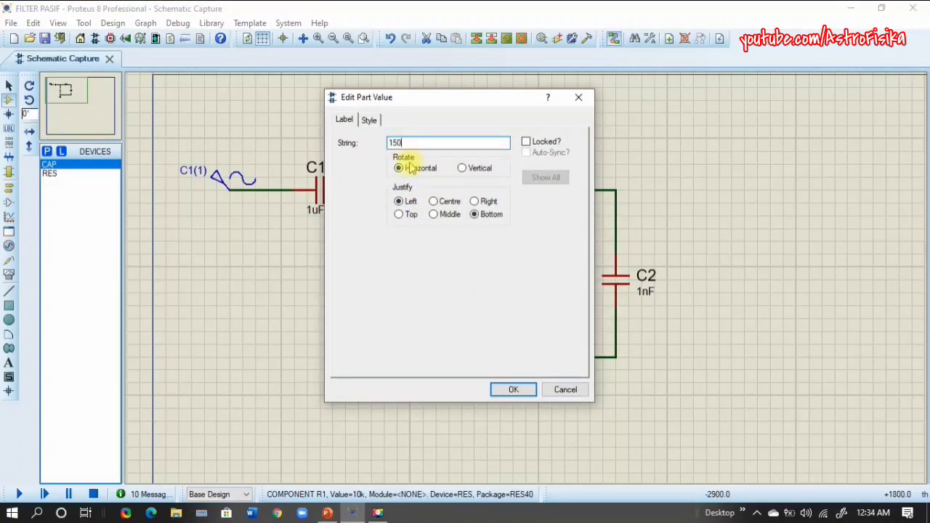
{"action": "left_click", "coordinate": [509, 389]}
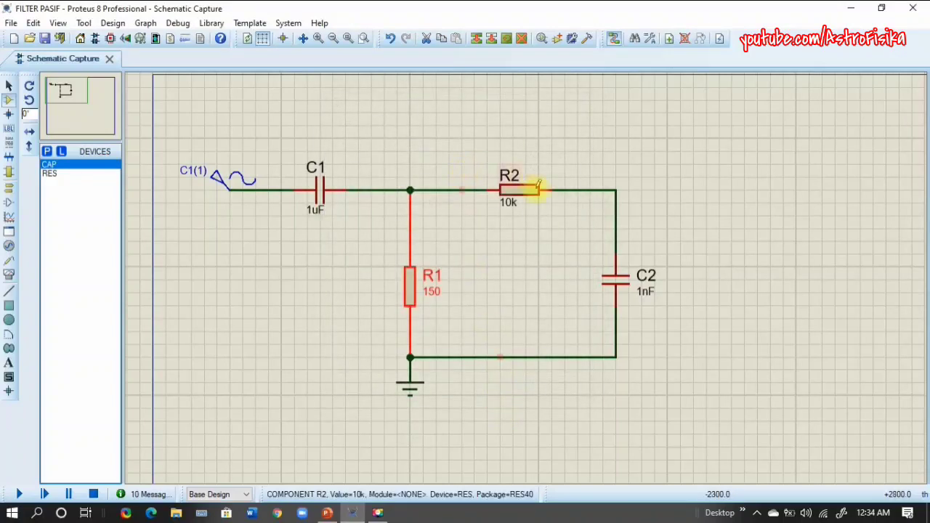
Set resistor R2's value to 16k and accept 1nF as capacitor C2's value
{"action": "left_click", "coordinate": [509, 207]}
{"action": "left_click", "coordinate": [510, 207]}
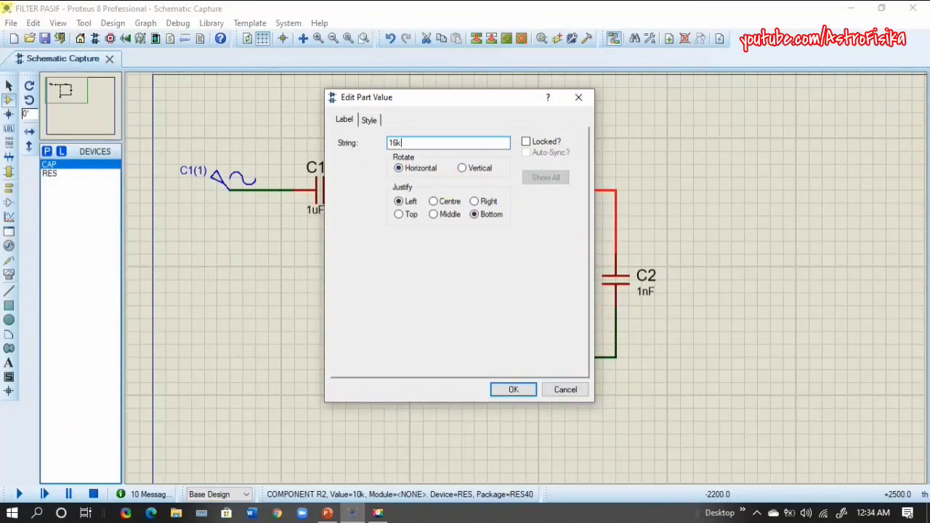
{"action": "type", "text": "16k"}
{"action": "left_click", "coordinate": [513, 389]}
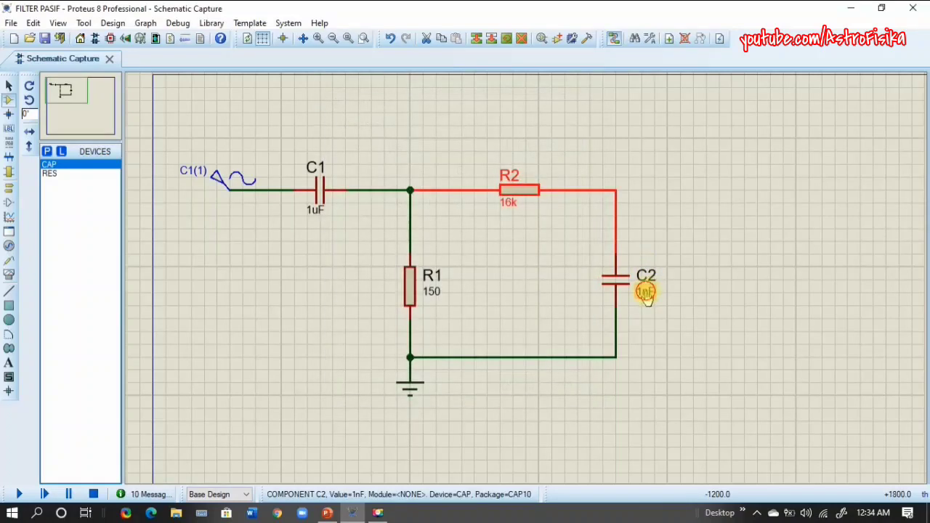
{"action": "left_click", "coordinate": [646, 292]}
{"action": "left_click", "coordinate": [646, 292]}
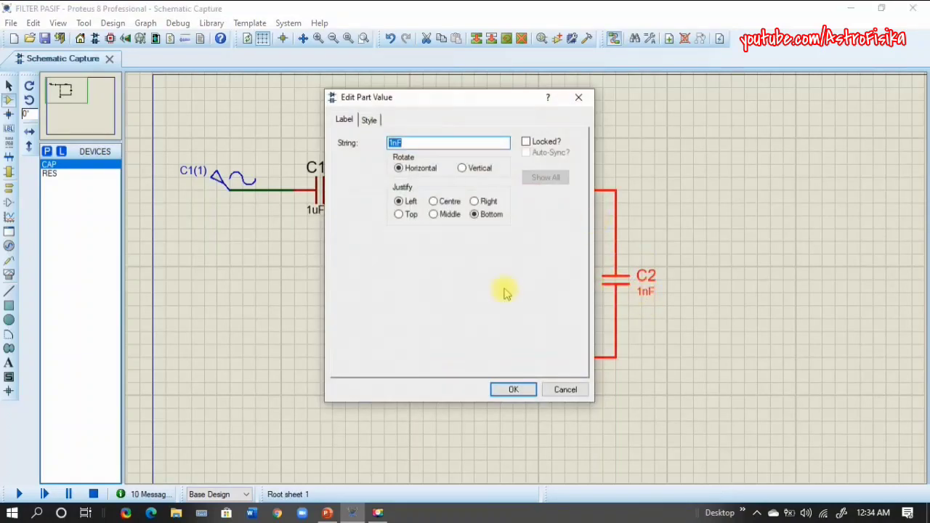
{"action": "left_click", "coordinate": [508, 391]}
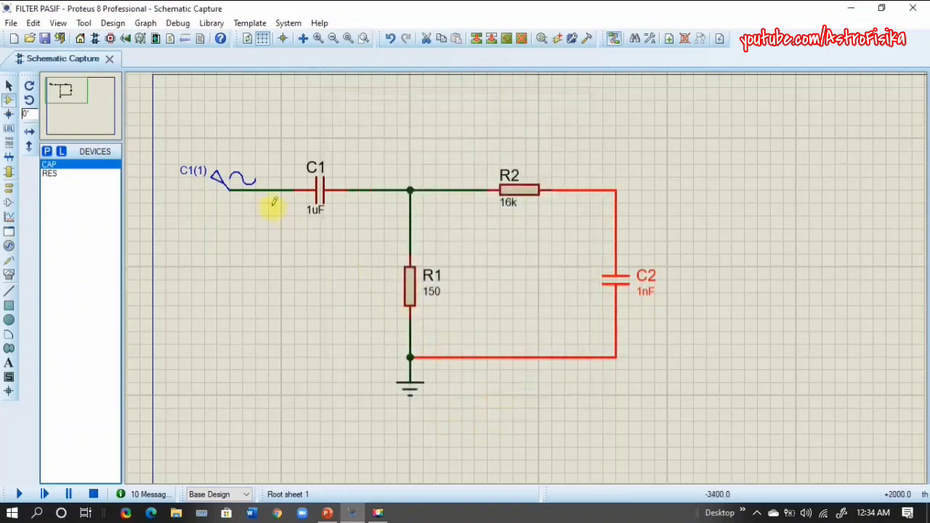
Configure the sine generator C1(1) with a peak amplitude of 1 V and a frequency of 100 Hz
{"action": "left_click", "coordinate": [227, 187]}
{"action": "left_click", "coordinate": [226, 185]}
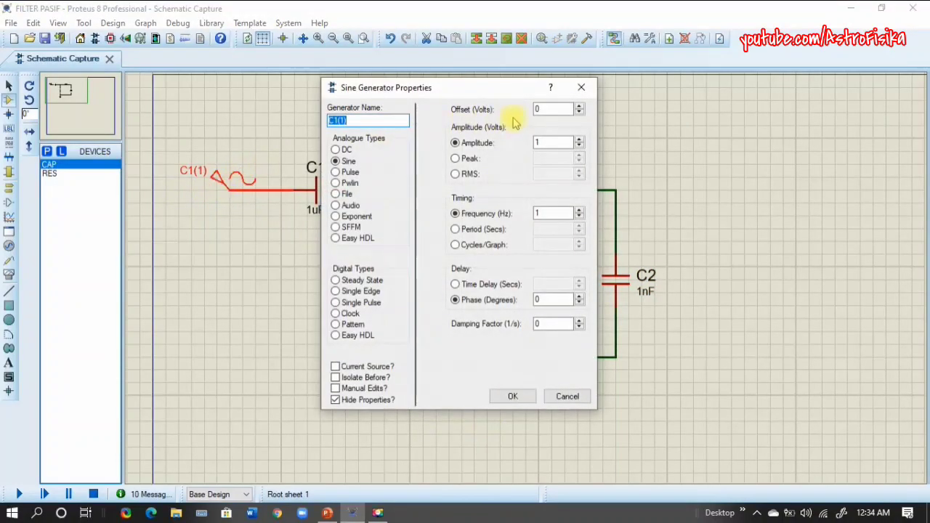
{"action": "left_click", "coordinate": [472, 160]}
{"action": "left_click_drag", "start_coordinate": [559, 157], "coordinate": [531, 156]}
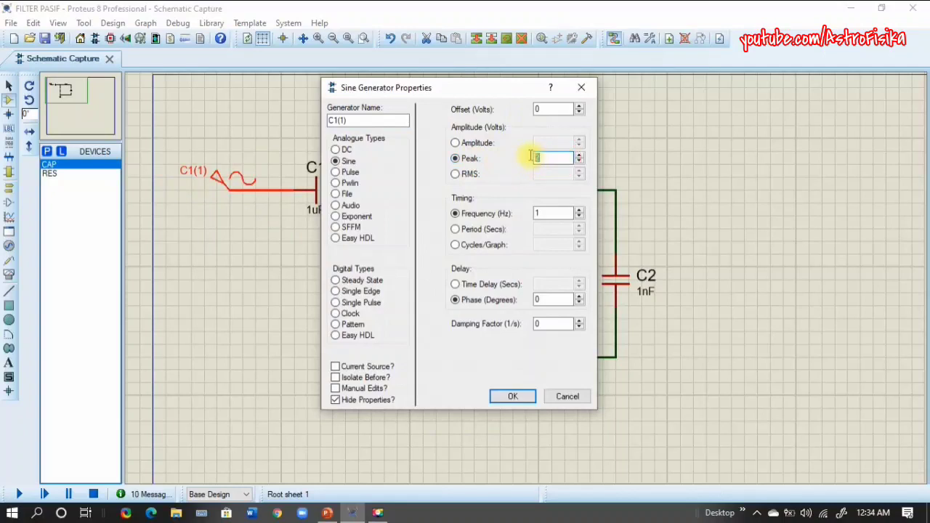
{"action": "type", "text": "1"}
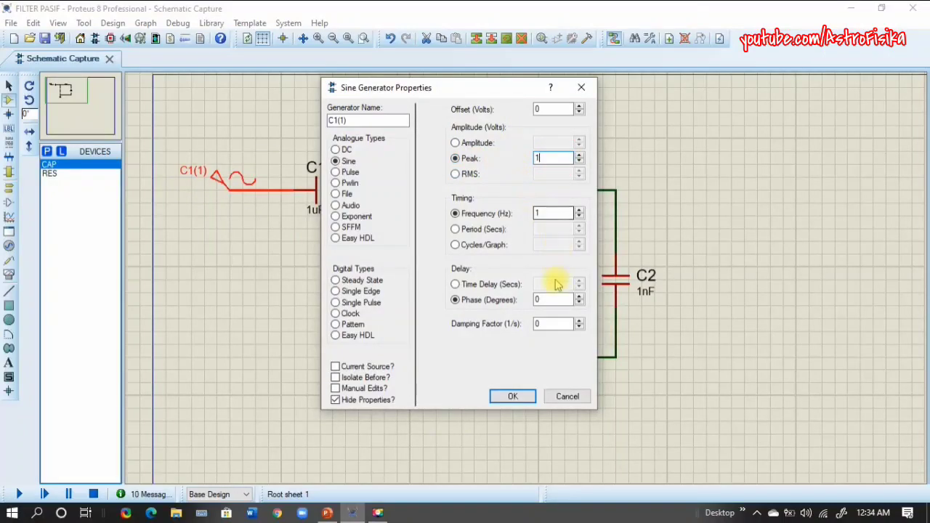
{"action": "left_click", "coordinate": [551, 213]}
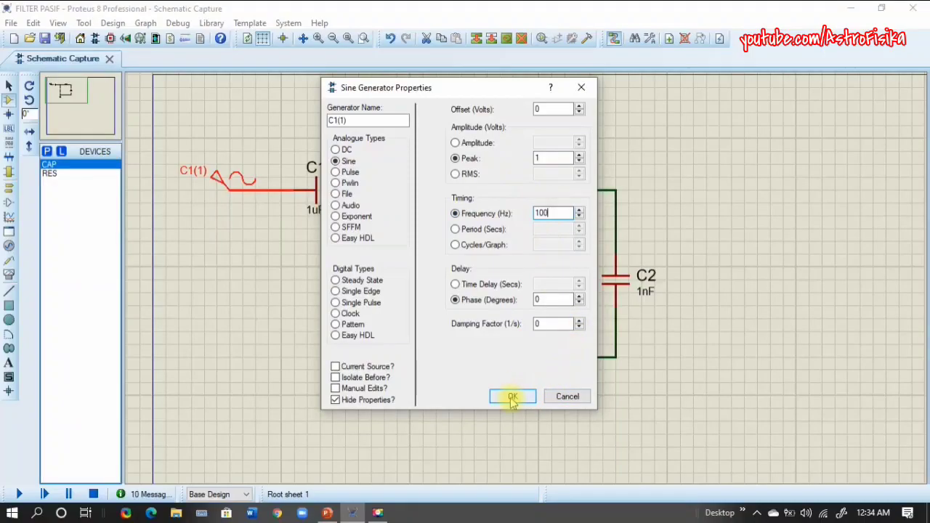
{"action": "left_click", "coordinate": [512, 397]}
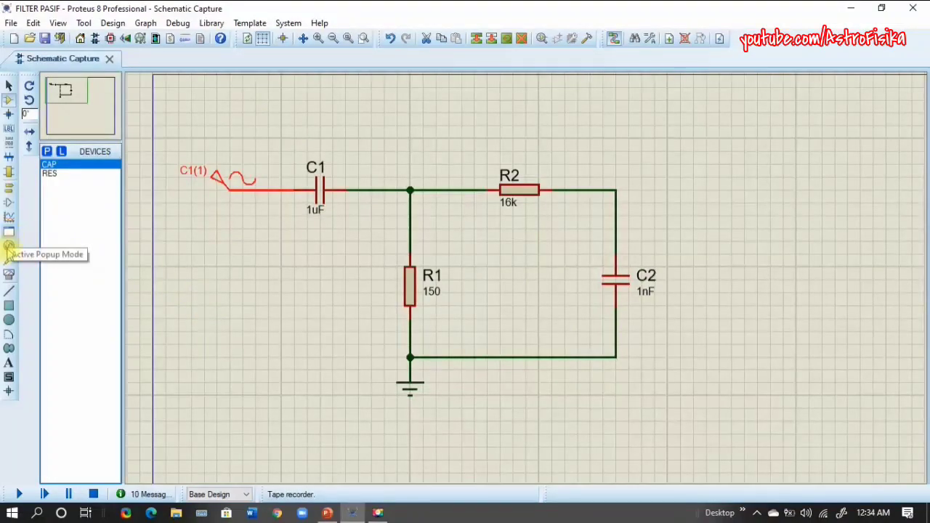
Place an oscilloscope beside the circuit and wire its channel A to the output of sine generator C1(1)
{"action": "left_click", "coordinate": [9, 275]}
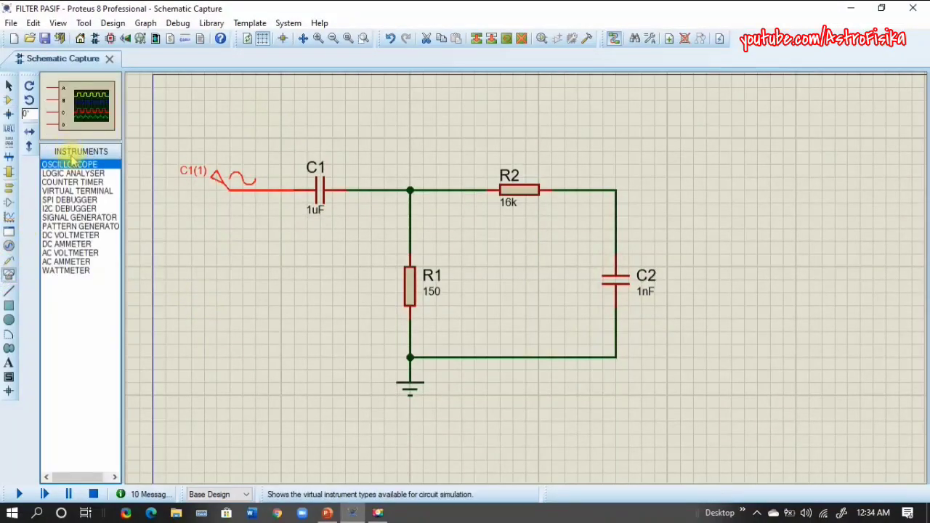
{"action": "left_click", "coordinate": [773, 193]}
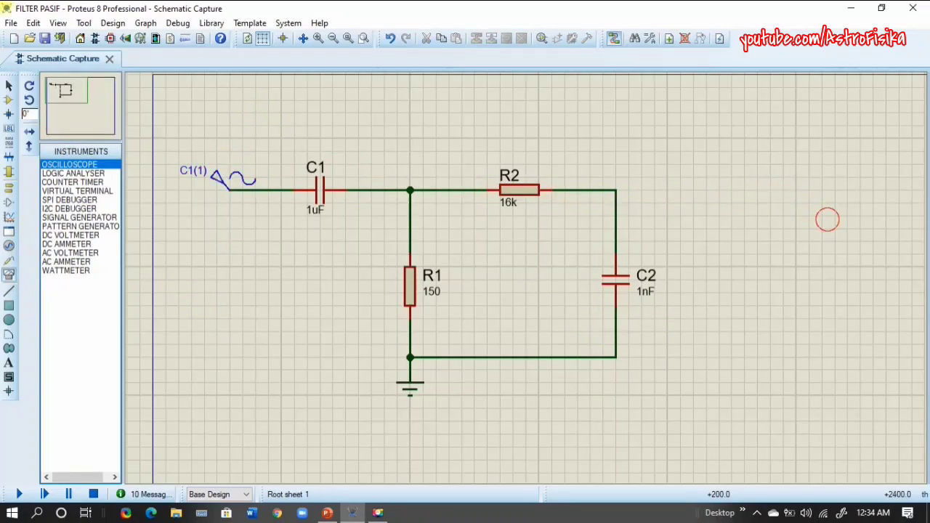
{"action": "left_click", "coordinate": [776, 192]}
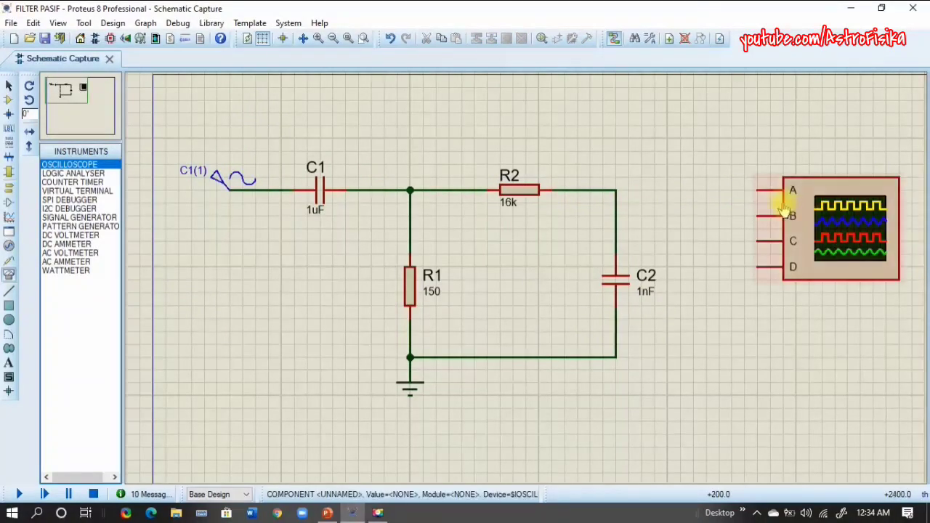
{"action": "left_click", "coordinate": [758, 190]}
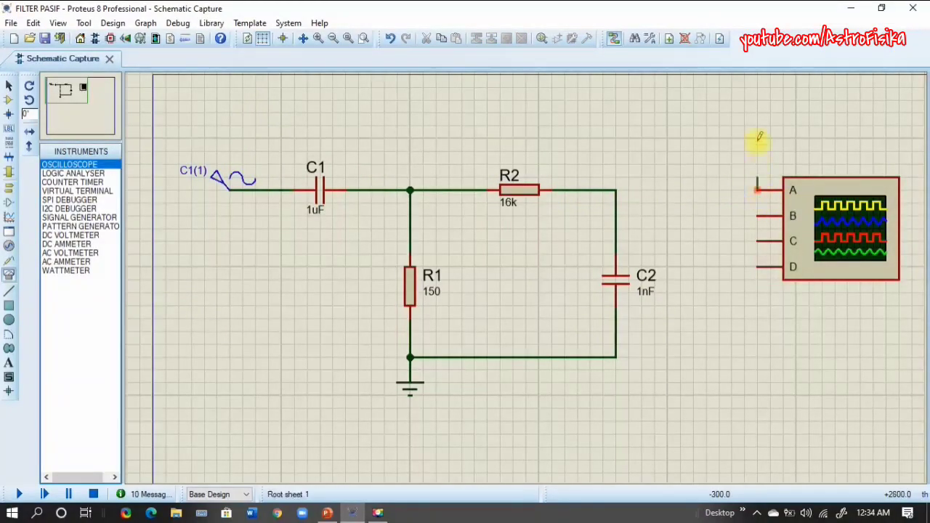
{"action": "left_click", "coordinate": [758, 85]}
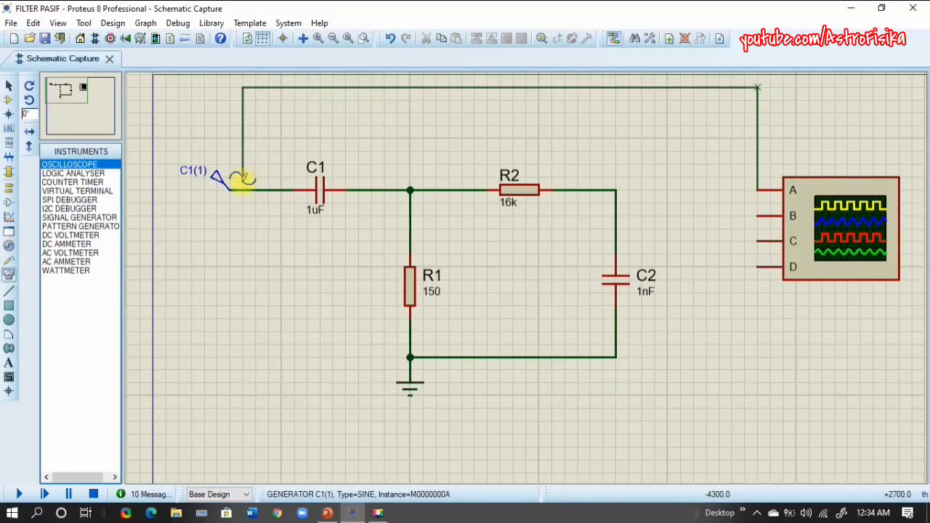
{"action": "left_click", "coordinate": [244, 183]}
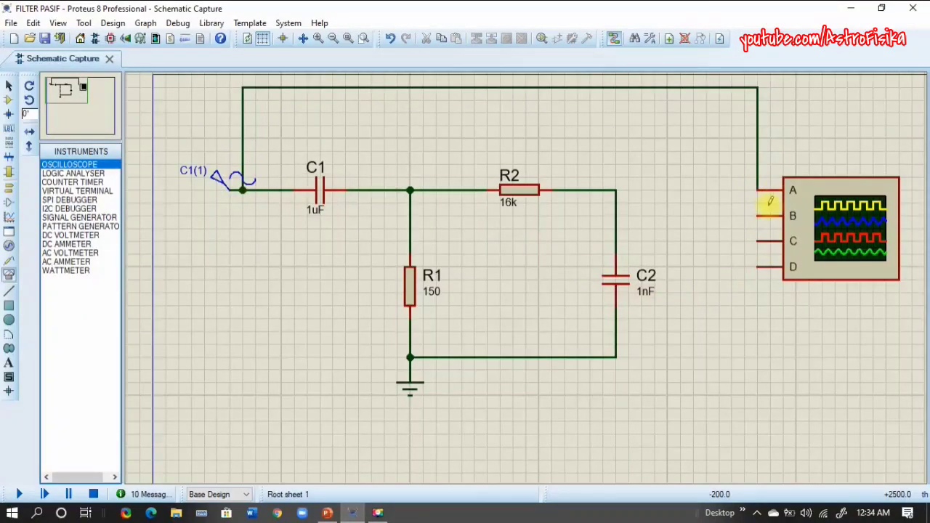
Wire oscilloscope channel B to the C1–R1–R2 junction and channel C to the R2–C2 junction
{"action": "left_click", "coordinate": [757, 215]}
{"action": "left_click", "coordinate": [718, 216]}
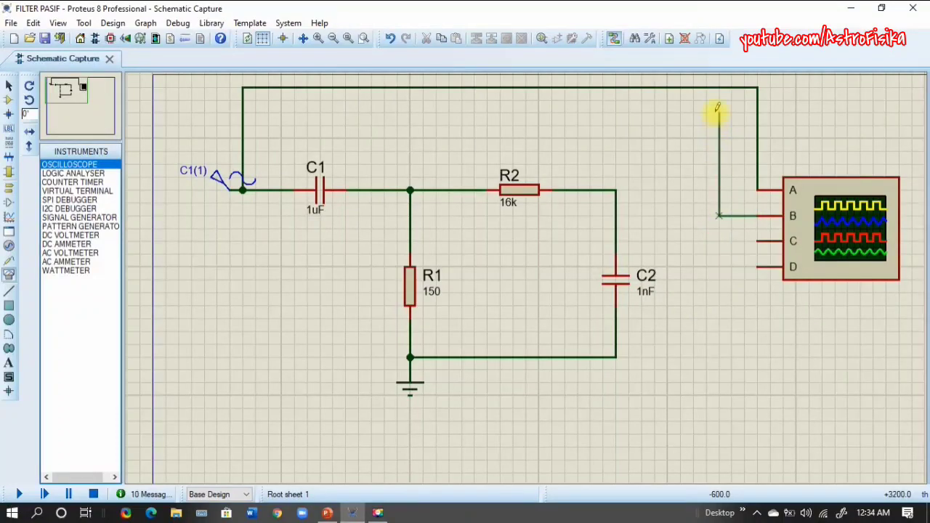
{"action": "left_click", "coordinate": [718, 112]}
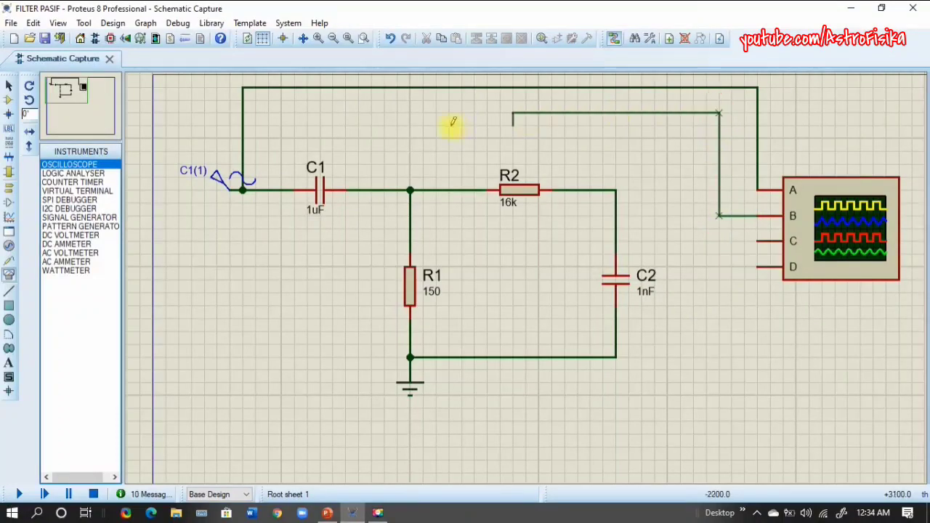
{"action": "left_click", "coordinate": [409, 187]}
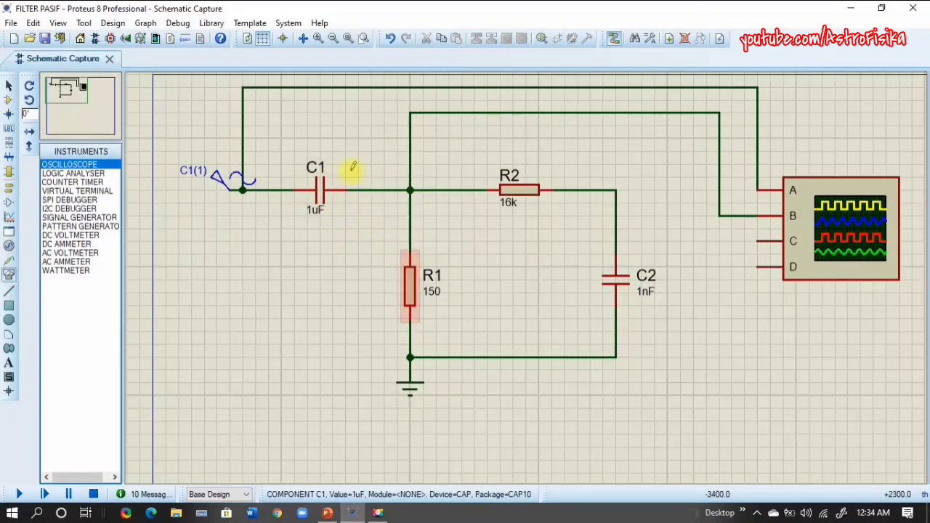
{"action": "left_click", "coordinate": [734, 240]}
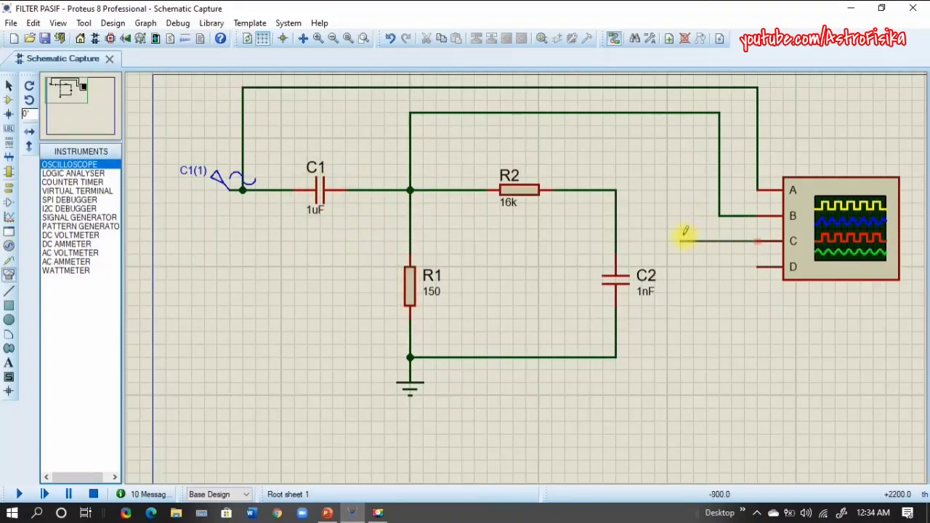
{"action": "left_click", "coordinate": [616, 188]}
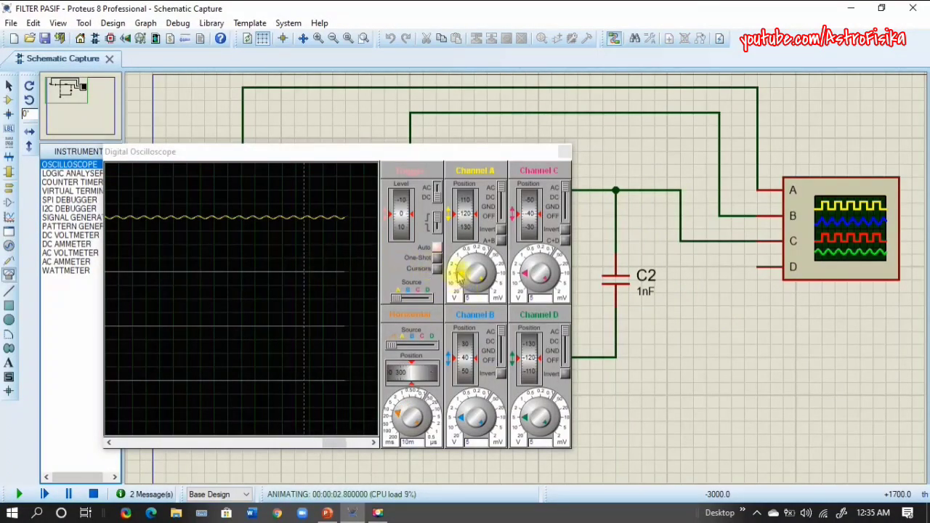
Turn off oscilloscope channel D and set channels A, B and C to 0.2 V per division with a 5 ms timebase
{"action": "left_click_drag", "start_coordinate": [565, 332], "coordinate": [565, 362]}
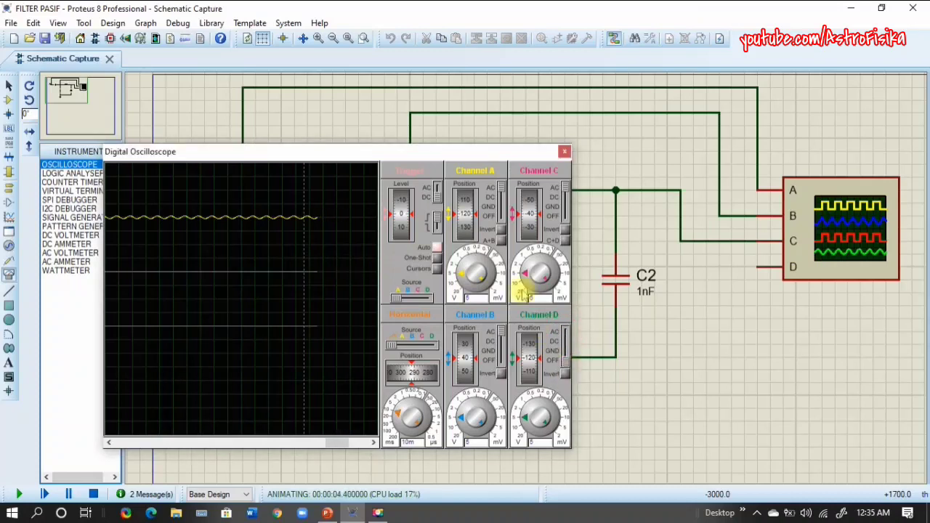
{"action": "left_click", "coordinate": [476, 257]}
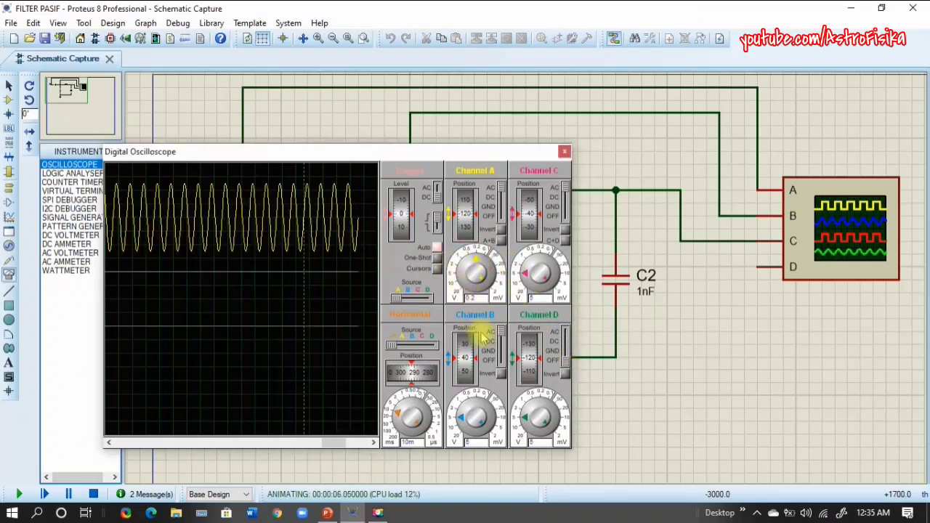
{"action": "left_click", "coordinate": [475, 394]}
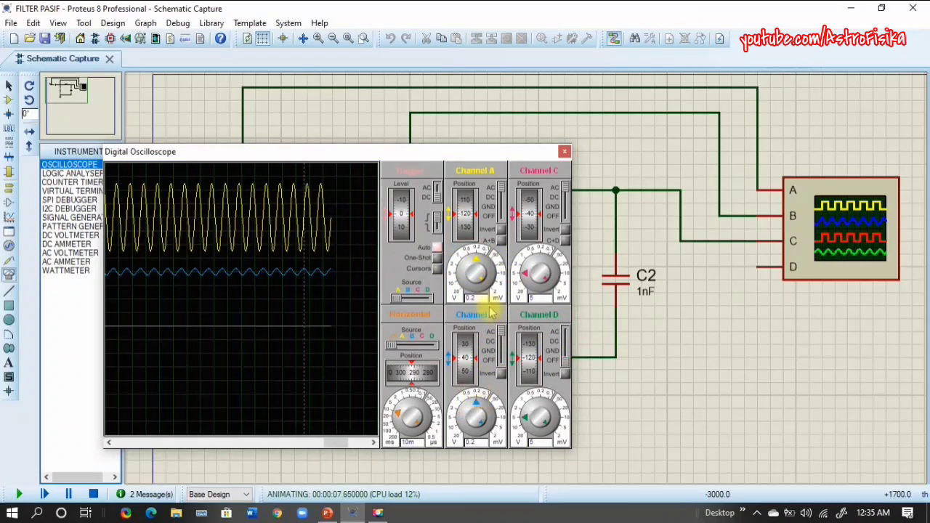
{"action": "left_click", "coordinate": [539, 258]}
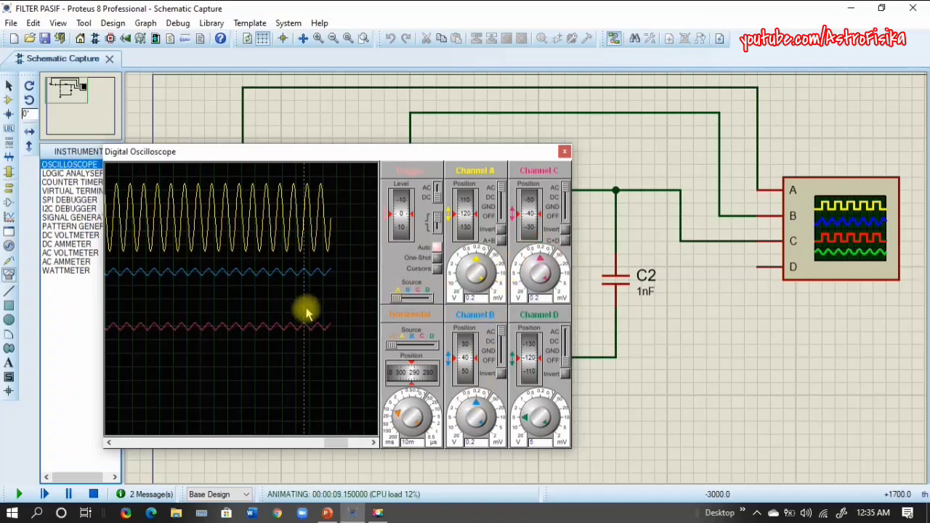
{"action": "scroll", "coordinate": [299, 293], "scroll_direction": "up", "scroll_amount": 2}
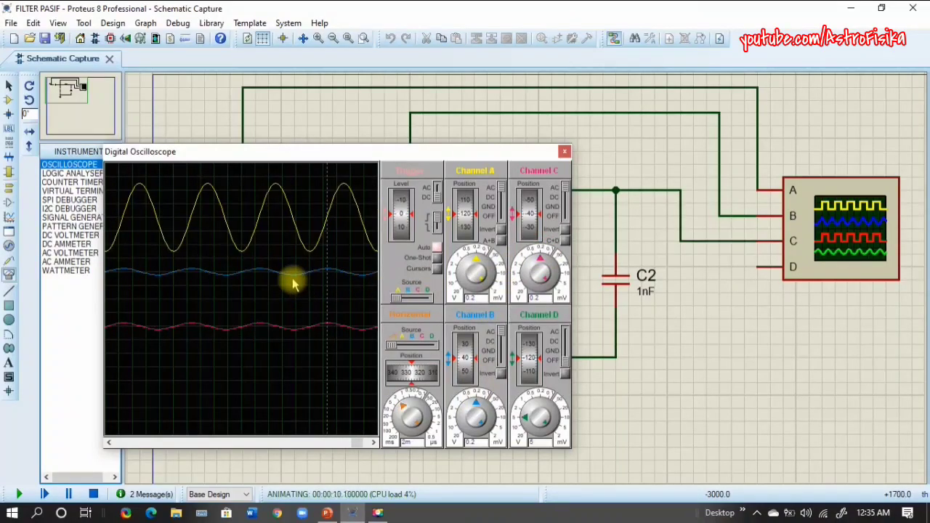
{"action": "scroll", "coordinate": [294, 284], "scroll_direction": "down", "scroll_amount": 1}
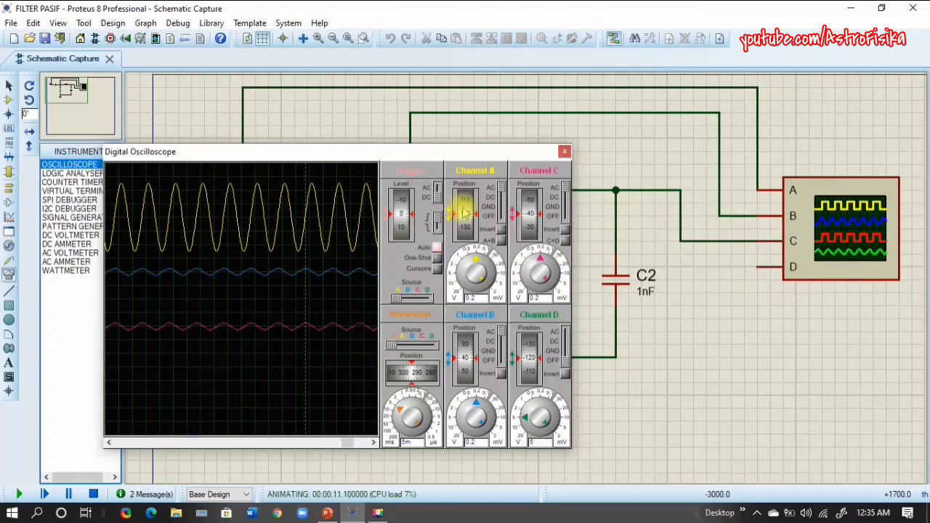
Separate the oscilloscope traces by setting the vertical positions to 110 for channel A, 30 for channel B and -50 for channel C
{"action": "scroll", "coordinate": [465, 211], "scroll_direction": "up", "scroll_amount": 1}
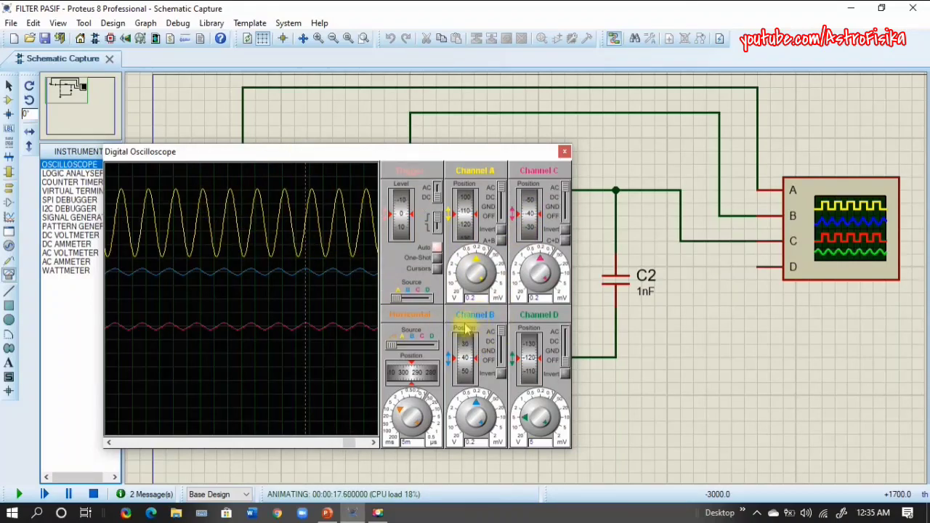
{"action": "left_click_drag", "start_coordinate": [329, 154], "coordinate": [602, 165]}
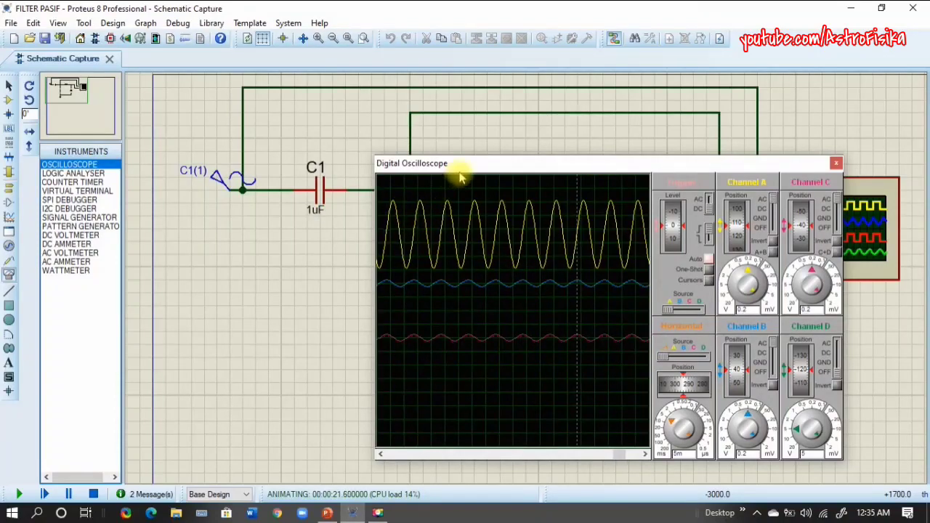
{"action": "left_click", "coordinate": [463, 167]}
{"action": "left_click_drag", "start_coordinate": [472, 178], "coordinate": [533, 203]}
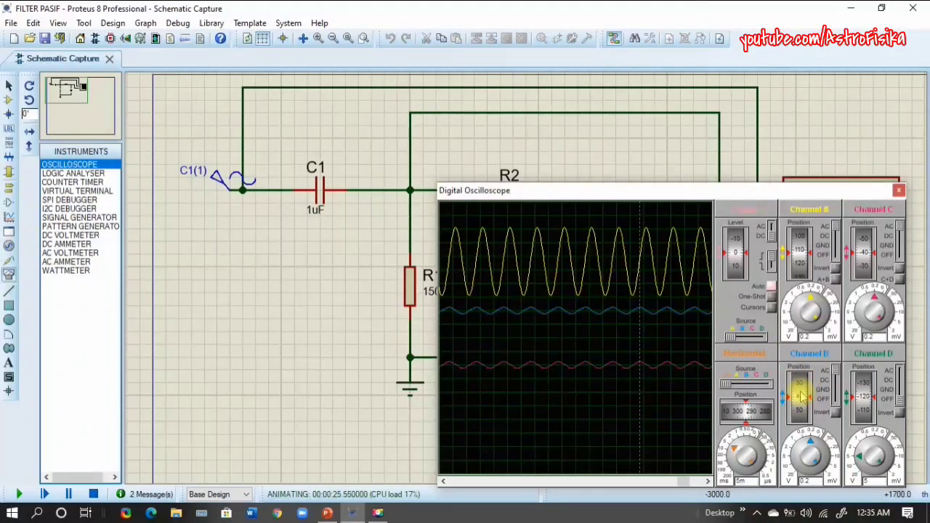
{"action": "left_click_drag", "start_coordinate": [801, 396], "coordinate": [797, 398]}
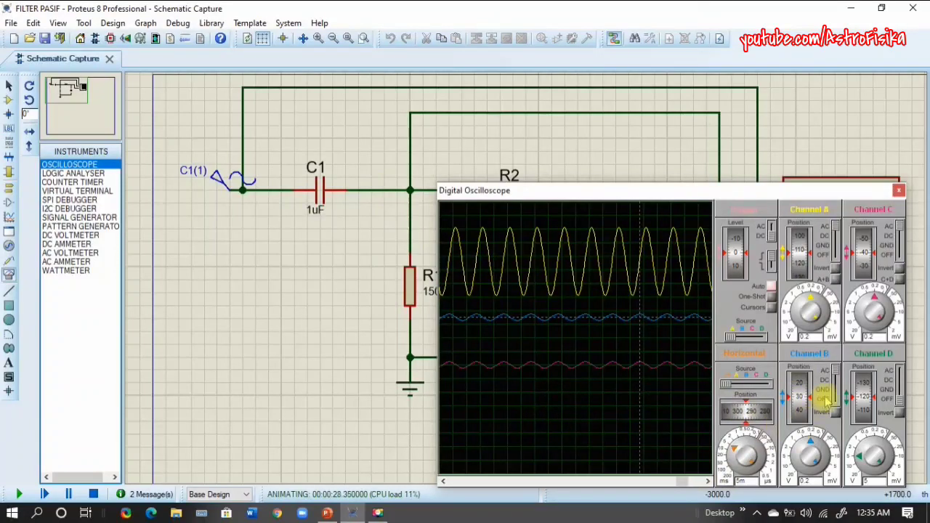
{"action": "left_click_drag", "start_coordinate": [863, 253], "coordinate": [862, 253]}
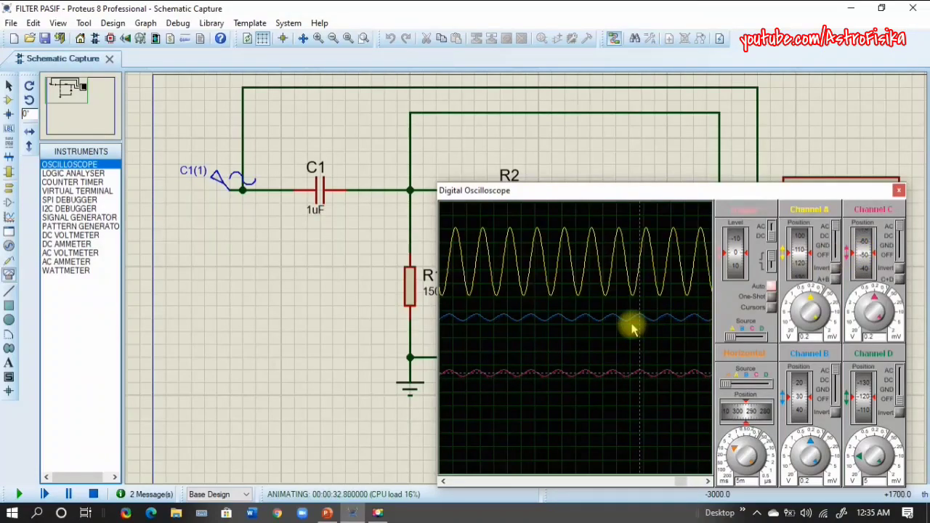
{"action": "scroll", "coordinate": [587, 347], "scroll_direction": "up", "scroll_amount": 1}
{"action": "scroll", "coordinate": [574, 354], "scroll_direction": "down", "scroll_amount": 1}
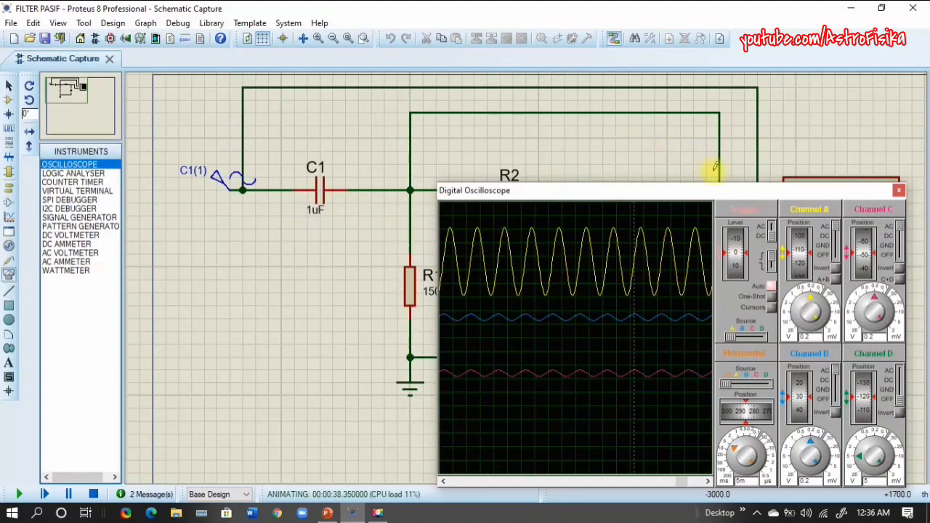
Stop the simulation and set the frequency of sine generator C1(1) to 5k Hz
{"action": "left_click_drag", "start_coordinate": [645, 187], "coordinate": [586, 165]}
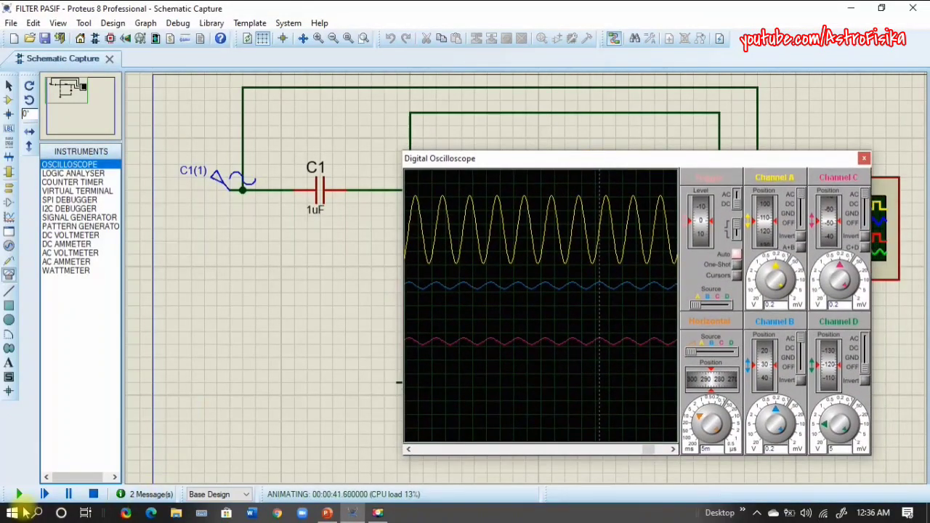
{"action": "left_click", "coordinate": [93, 494]}
{"action": "left_click", "coordinate": [231, 182]}
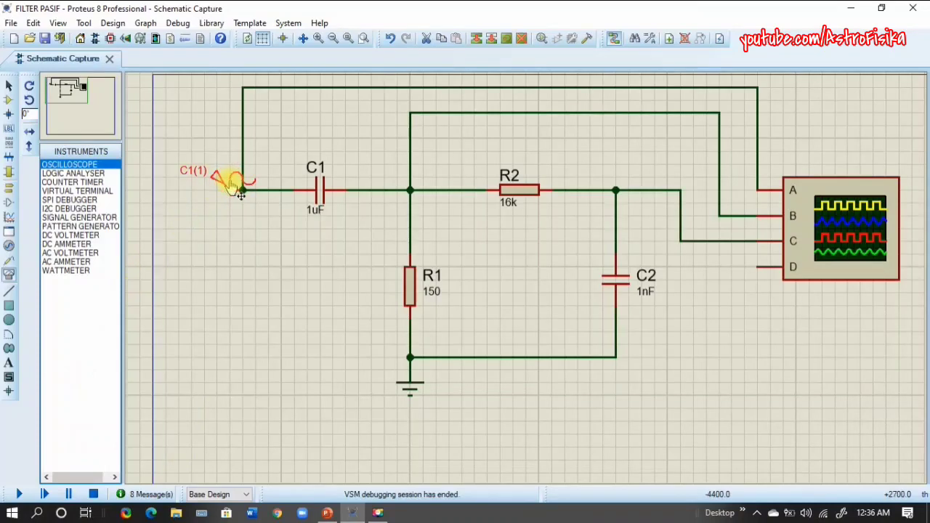
{"action": "double_click", "coordinate": [232, 182]}
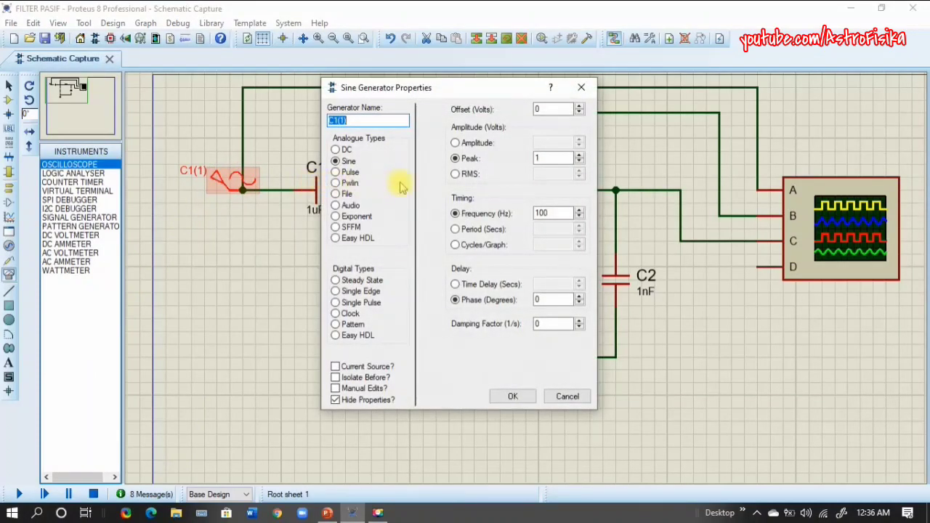
{"action": "left_click", "coordinate": [550, 211]}
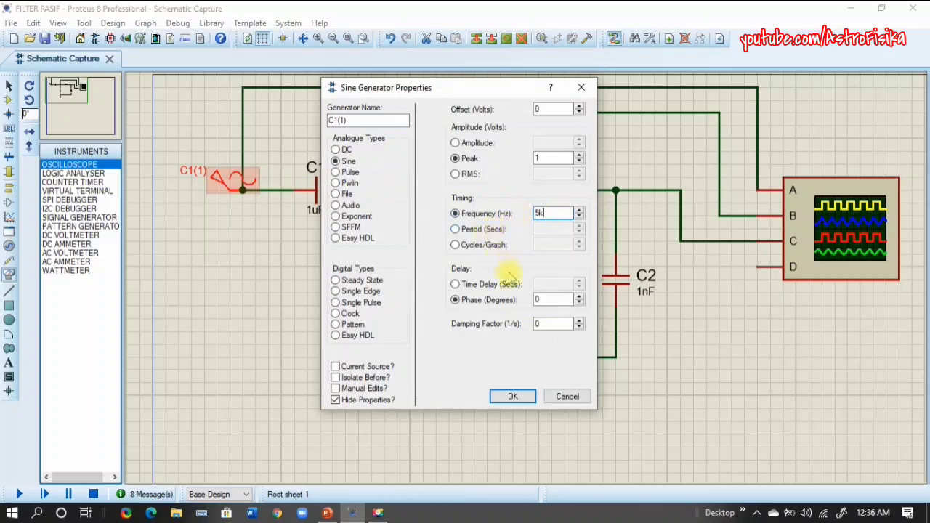
{"action": "type", "text": "5k"}
{"action": "left_click", "coordinate": [519, 394]}
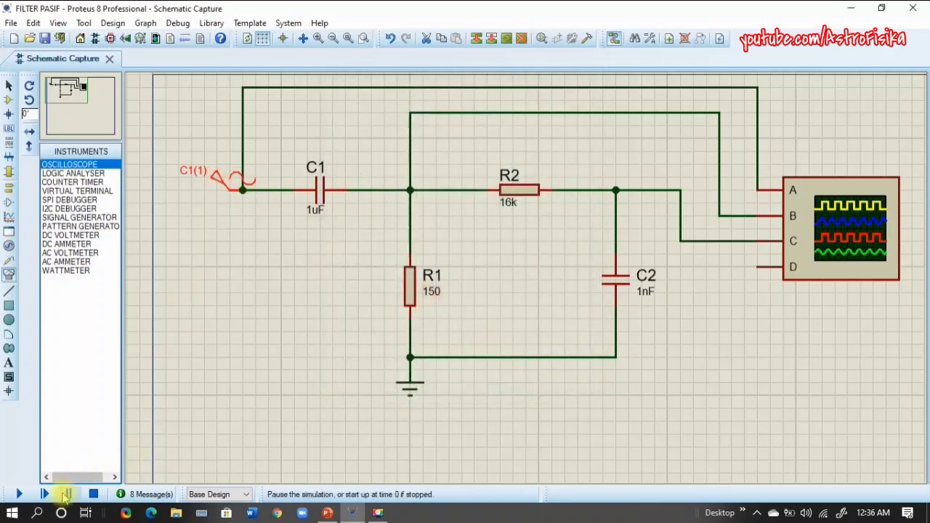
Run the simulation again and set the oscilloscope timebase to 50 µs per division
{"action": "left_click", "coordinate": [19, 494]}
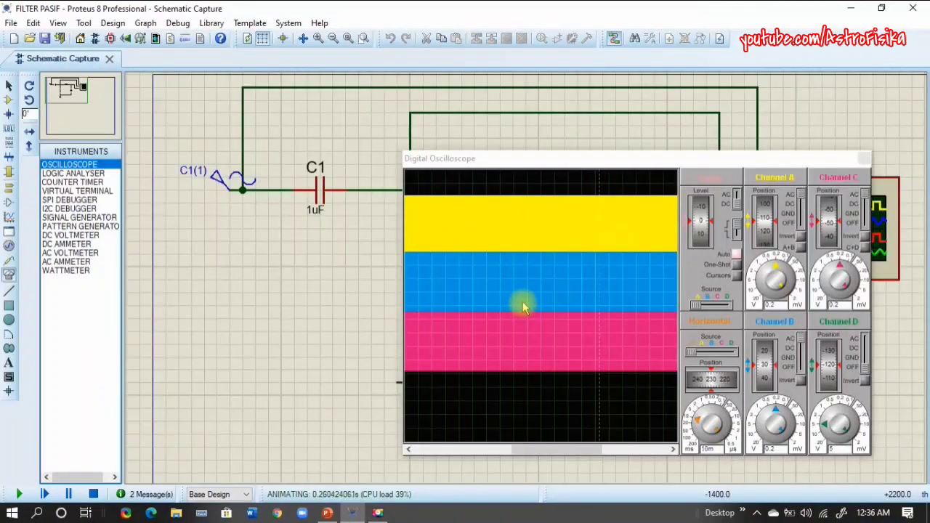
{"action": "scroll", "coordinate": [523, 306], "scroll_direction": "up", "scroll_amount": 5}
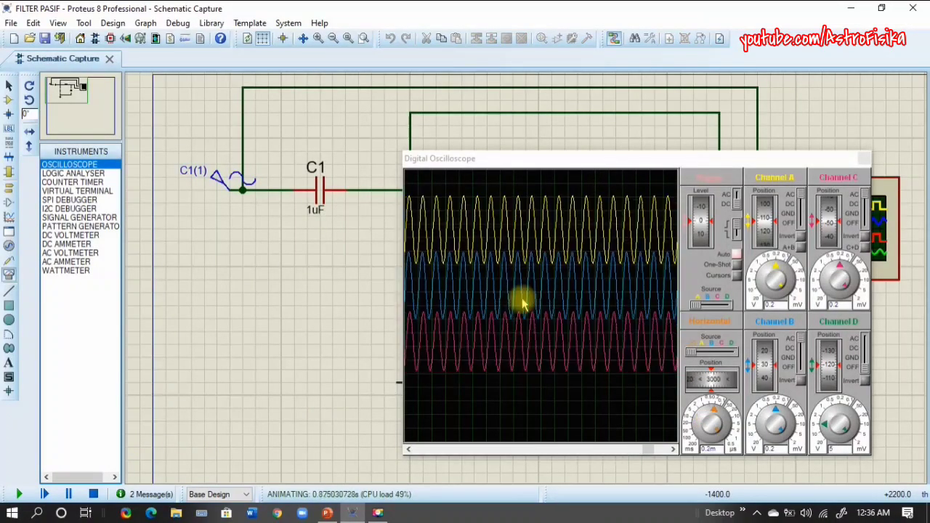
{"action": "scroll", "coordinate": [521, 303], "scroll_direction": "up", "scroll_amount": 2}
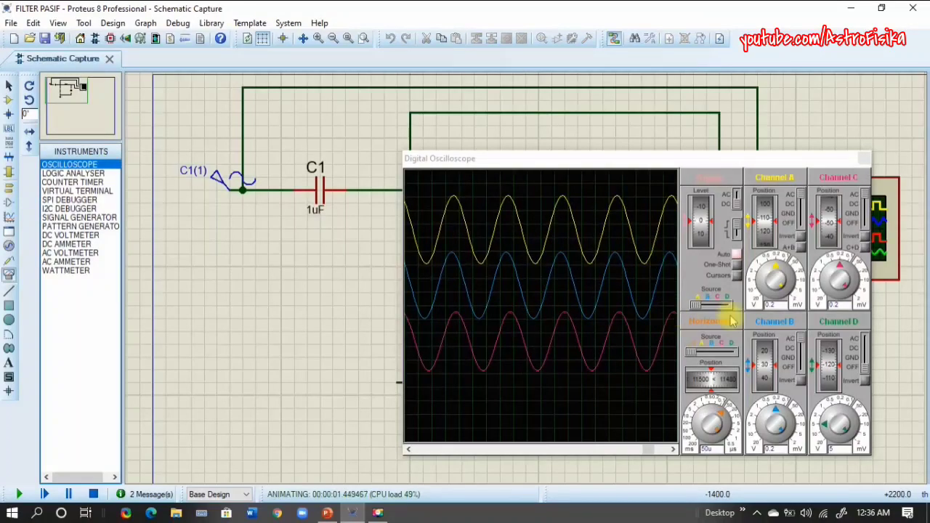
Set oscilloscope channels A, B and C to 0.5 V per division and channel A's vertical position to 120
{"action": "left_click", "coordinate": [774, 268]}
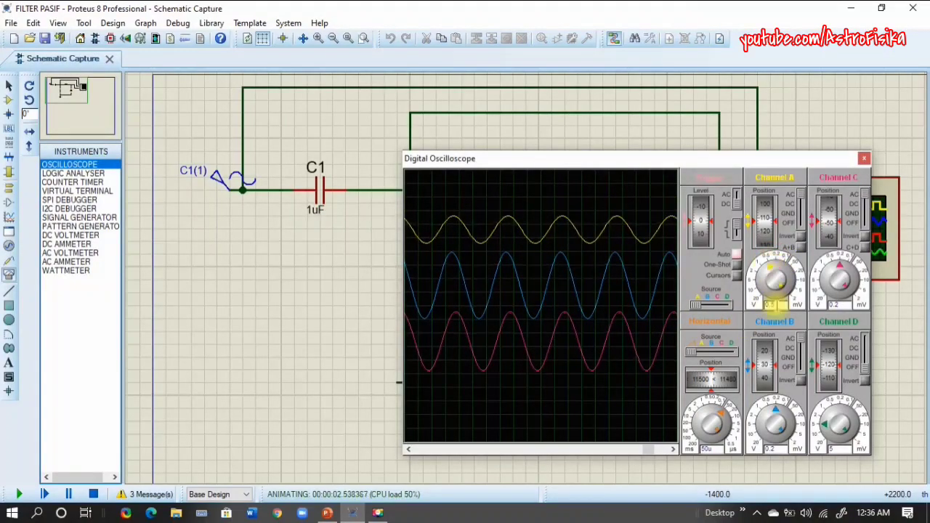
{"action": "left_click", "coordinate": [774, 414]}
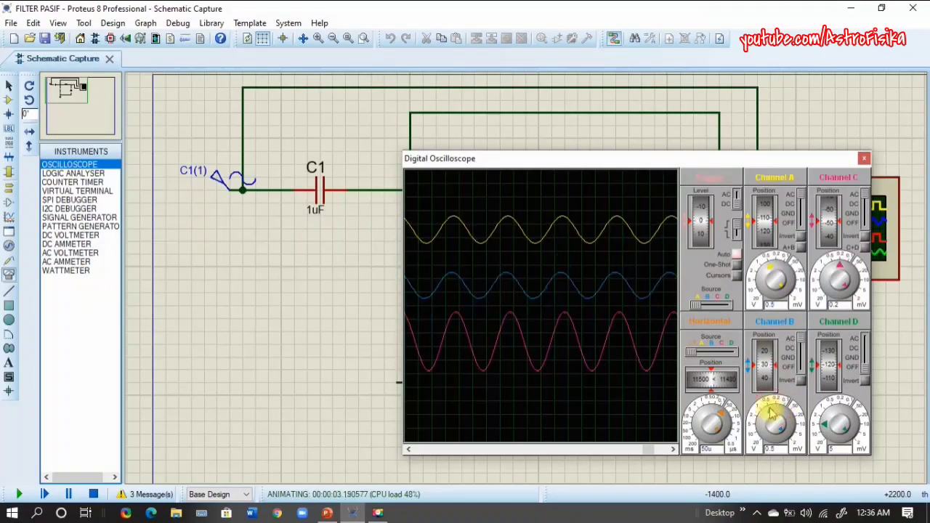
{"action": "left_click", "coordinate": [835, 271]}
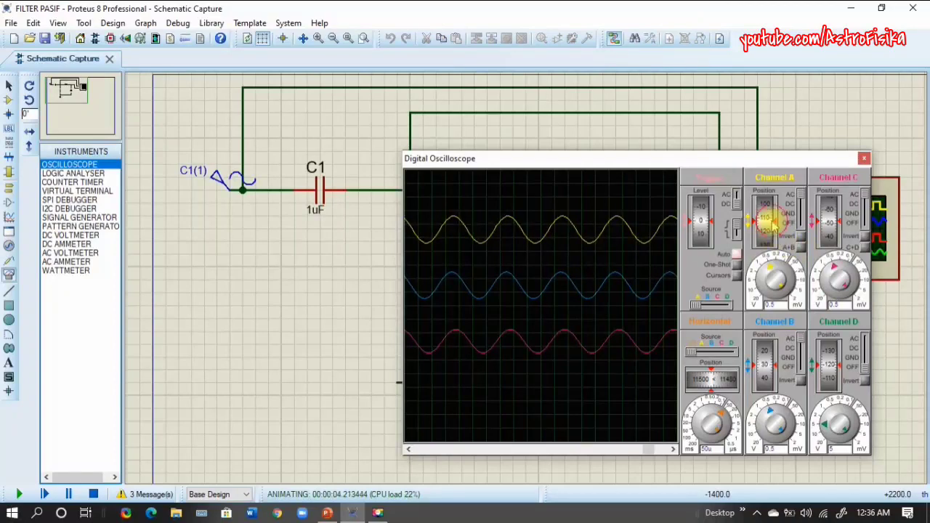
{"action": "left_click_drag", "start_coordinate": [773, 226], "coordinate": [772, 222]}
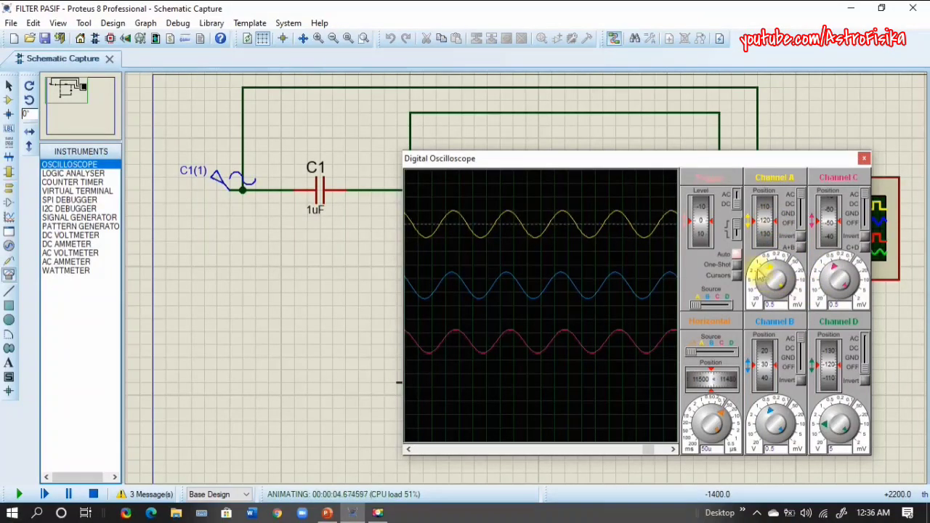
Set the oscilloscope's vertical position to 40 for channel B and -30 for channel C, with a timebase of 0.1 ms per division
{"action": "mouse_move", "coordinate": [769, 363]}
{"action": "left_mouse_down"}
{"action": "mouse_move", "coordinate": [761, 338]}
{"action": "mouse_move", "coordinate": [763, 365]}
{"action": "left_mouse_up"}
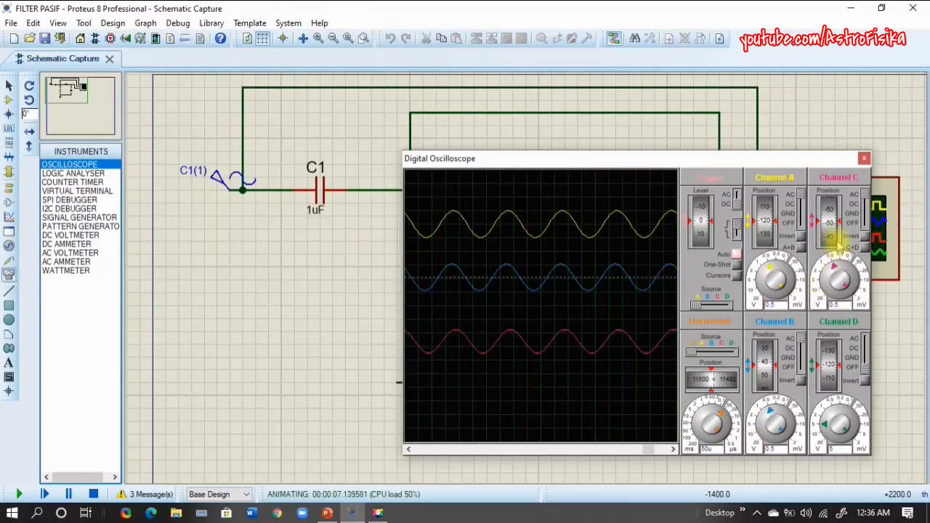
{"action": "left_click", "coordinate": [827, 240]}
{"action": "left_click_drag", "start_coordinate": [827, 240], "coordinate": [816, 218]}
{"action": "scroll", "coordinate": [560, 297], "scroll_direction": "up", "scroll_amount": 1}
{"action": "scroll", "coordinate": [558, 298], "scroll_direction": "down", "scroll_amount": 2}
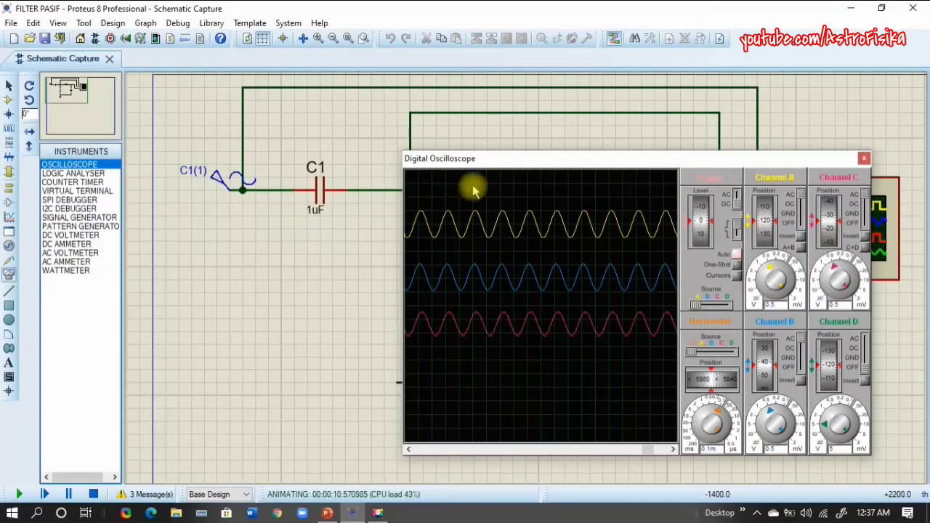
{"action": "left_click_drag", "start_coordinate": [648, 162], "coordinate": [446, 233]}
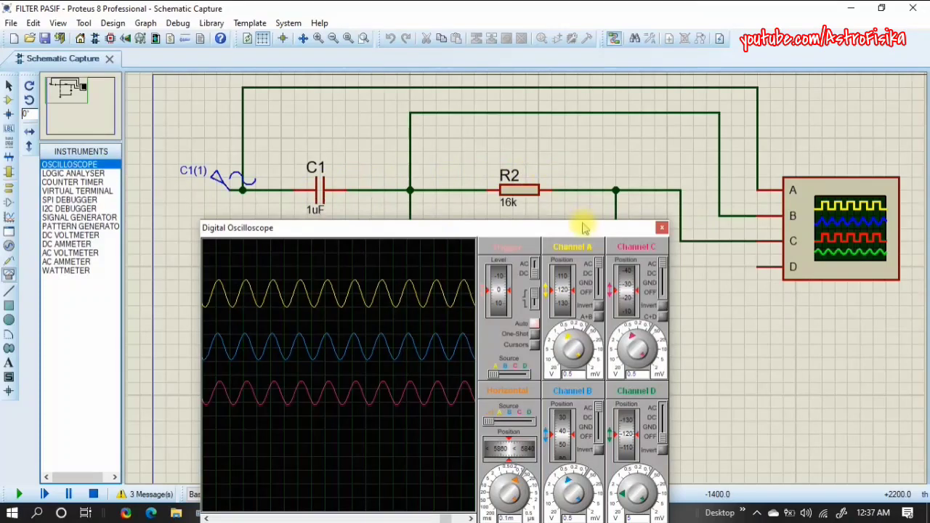
{"action": "left_click_drag", "start_coordinate": [573, 228], "coordinate": [657, 184]}
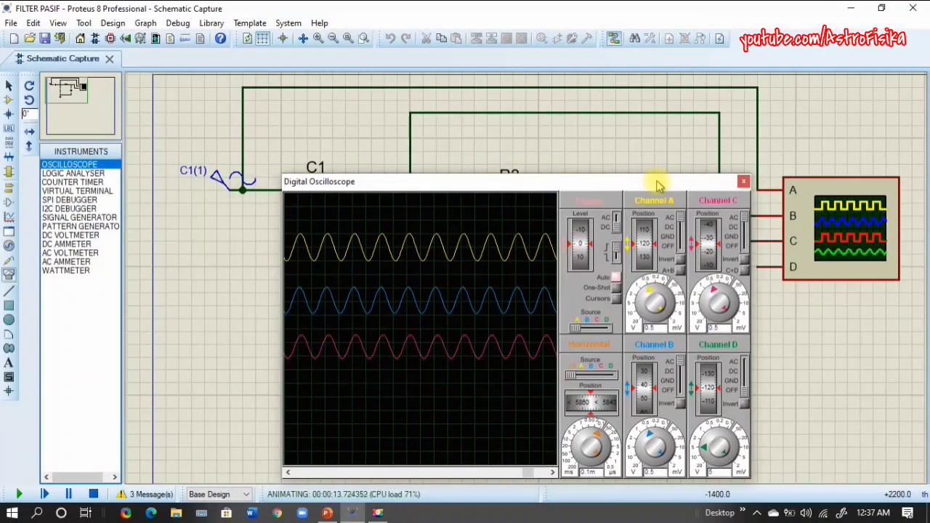
Stop the simulation and raise the frequency of sine generator C1(1) tenfold
{"action": "left_click", "coordinate": [93, 495]}
{"action": "left_click", "coordinate": [216, 175]}
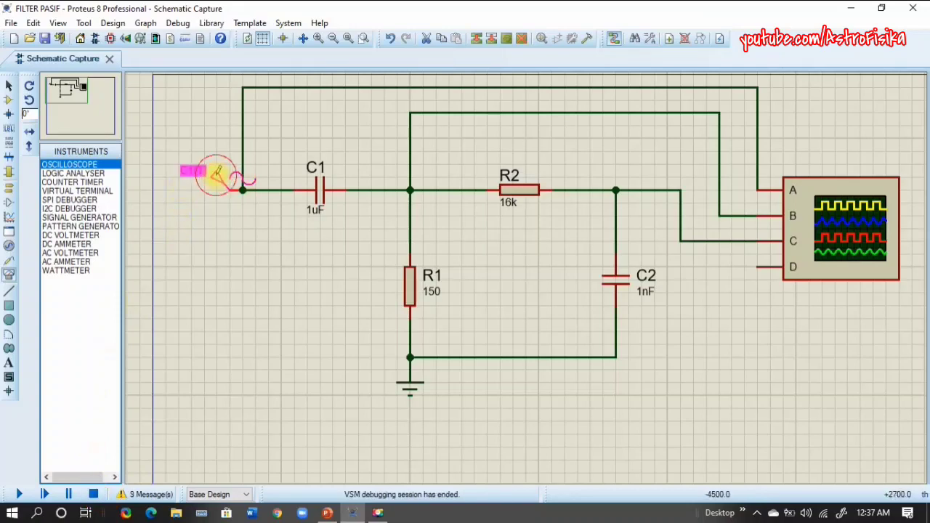
{"action": "left_click", "coordinate": [217, 174]}
{"action": "left_click", "coordinate": [539, 212]}
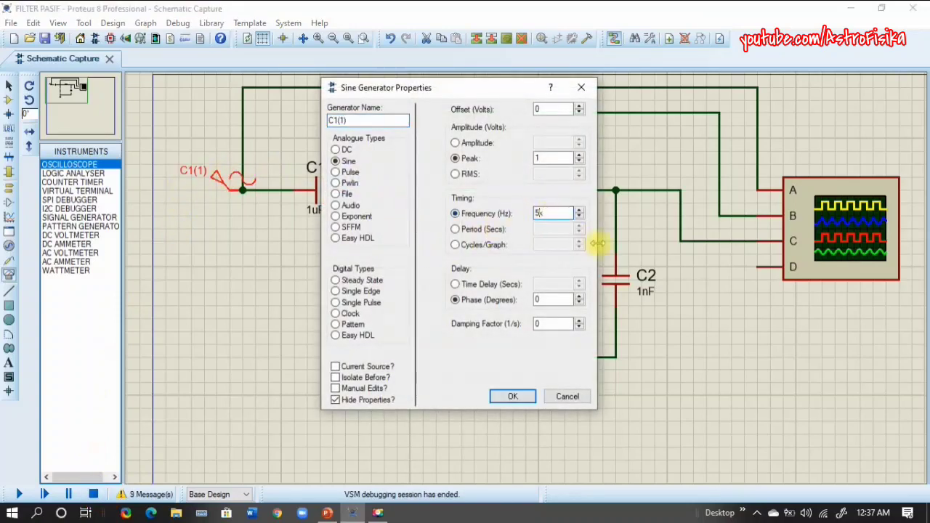
{"action": "left_click", "coordinate": [522, 396]}
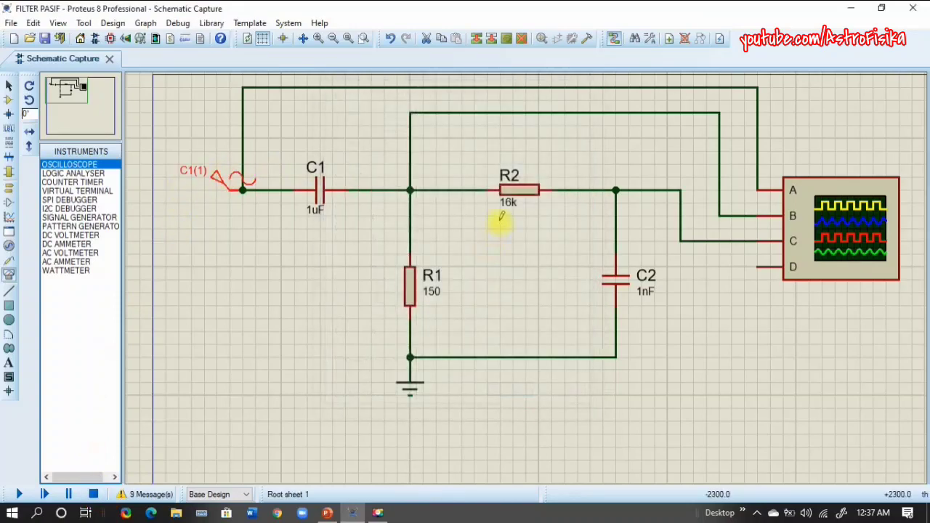
Run the simulation again and set the oscilloscope timebase to 10 µs per division
{"action": "left_click", "coordinate": [18, 494]}
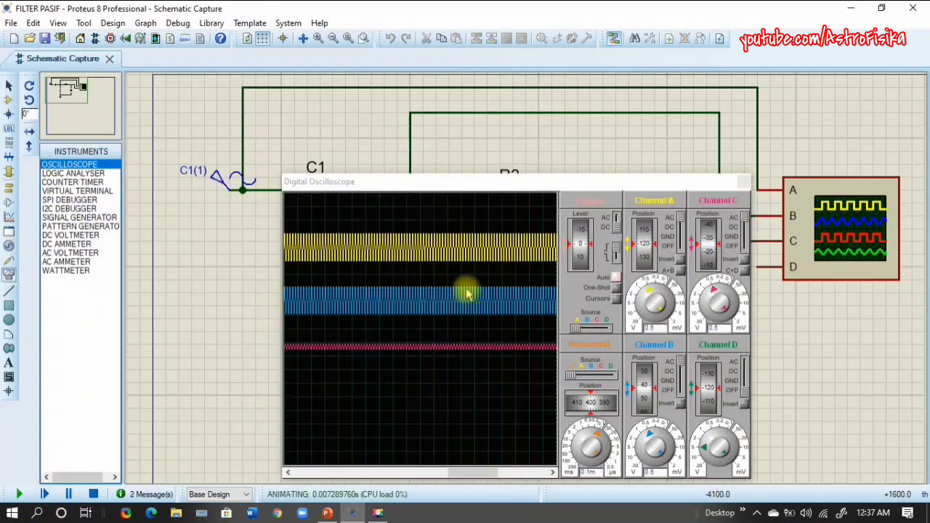
{"action": "scroll", "coordinate": [467, 293], "scroll_direction": "up", "scroll_amount": 3}
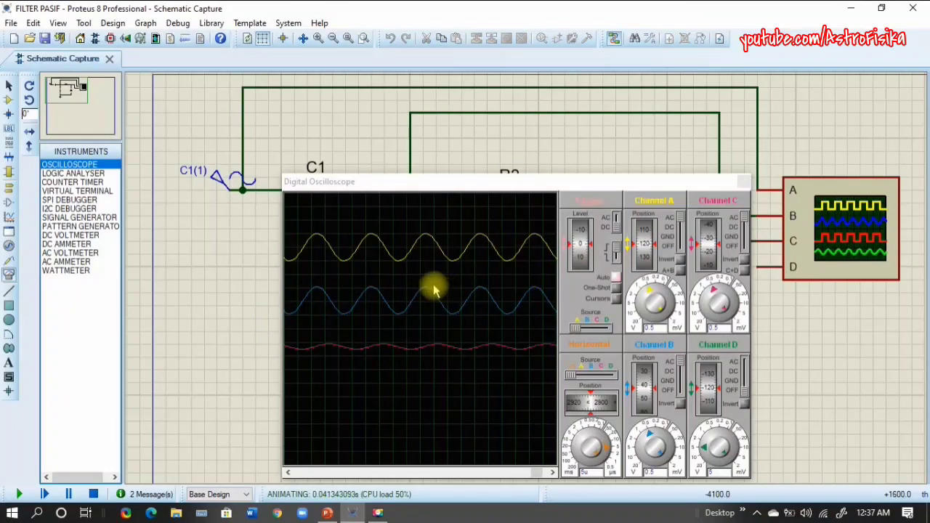
{"action": "scroll", "coordinate": [431, 291], "scroll_direction": "down", "scroll_amount": 1}
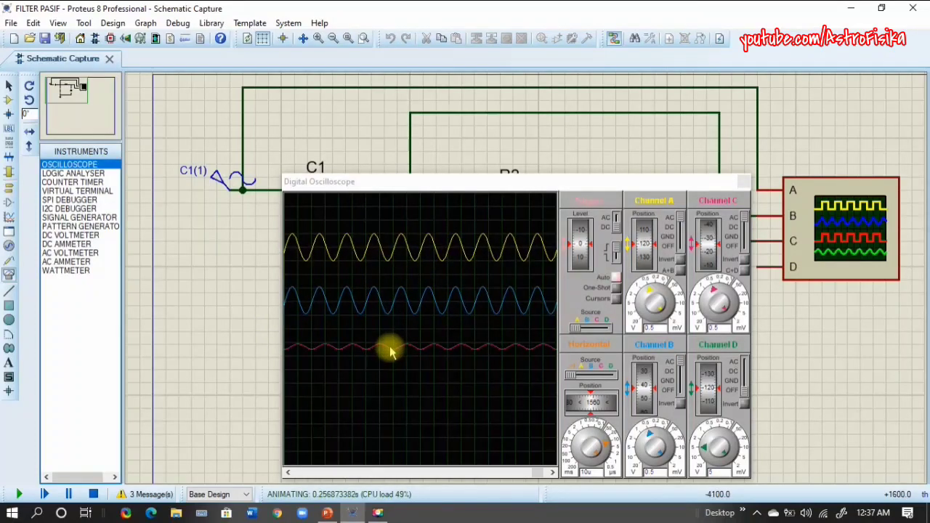
{"action": "scroll", "coordinate": [403, 354], "scroll_direction": "down", "scroll_amount": 1}
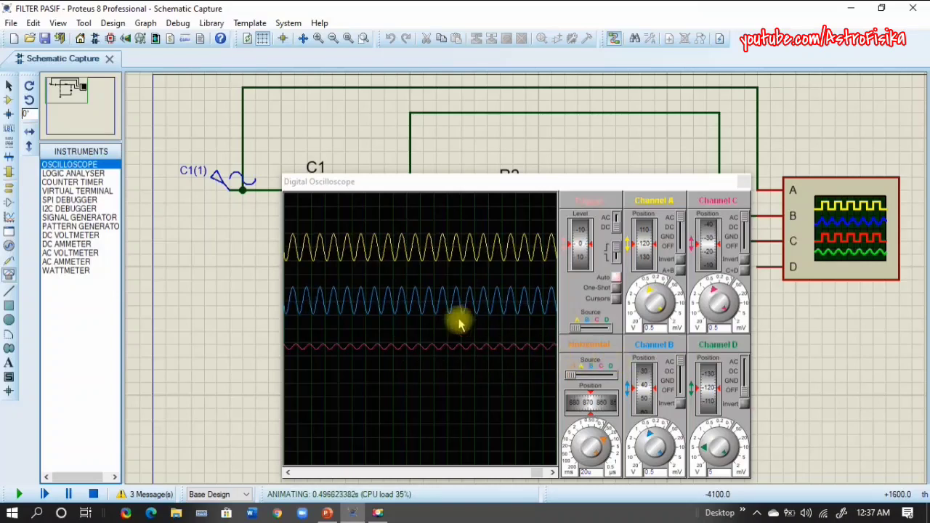
{"action": "scroll", "coordinate": [470, 304], "scroll_direction": "up", "scroll_amount": 1}
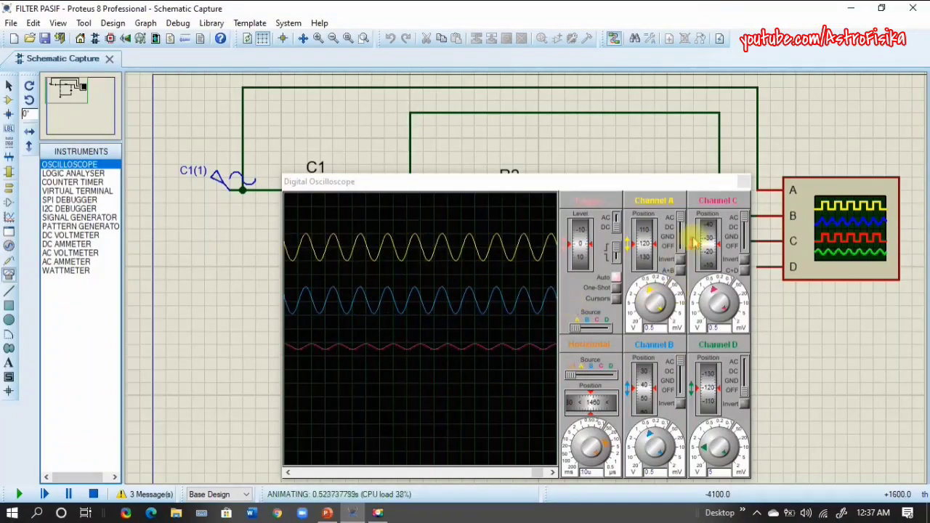
{"action": "left_click_drag", "start_coordinate": [547, 182], "coordinate": [544, 234]}
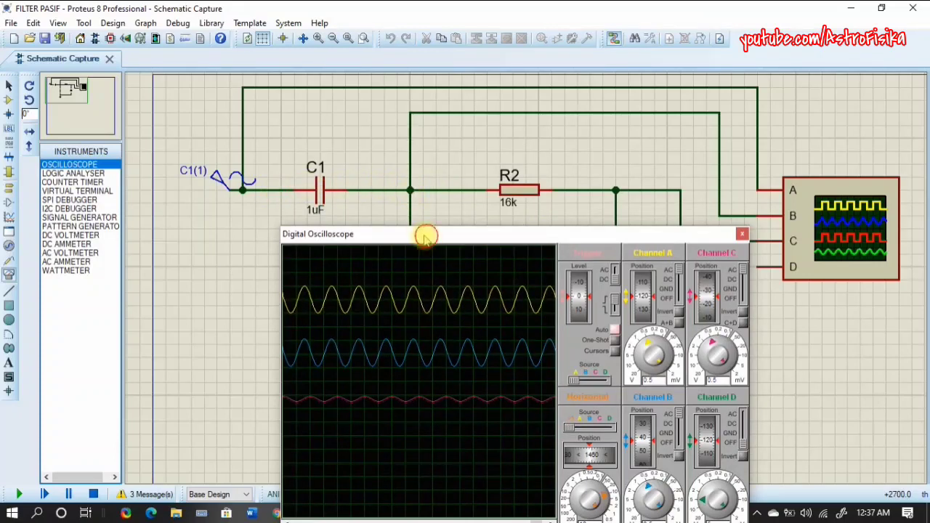
{"action": "left_click_drag", "start_coordinate": [426, 236], "coordinate": [412, 183]}
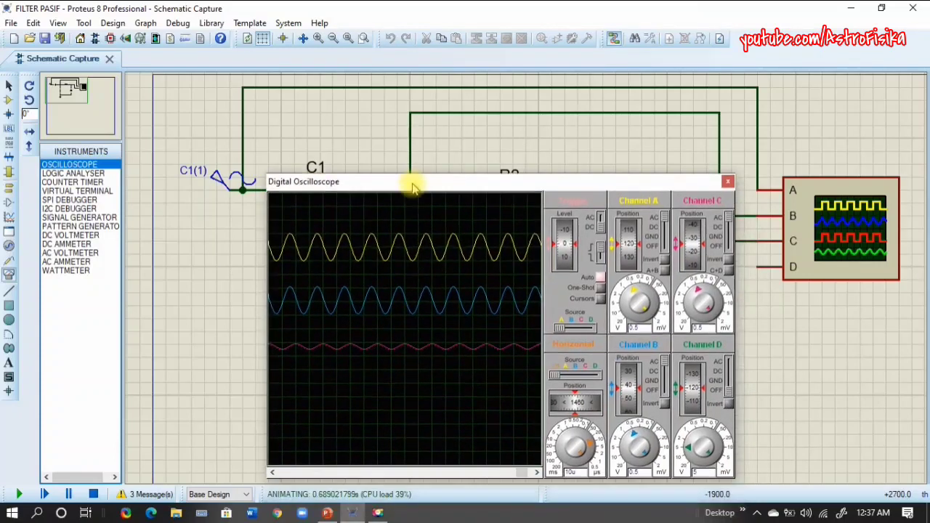
Switch oscilloscope channel B off and set channel C to 0.1 V per division
{"action": "left_click", "coordinate": [665, 392]}
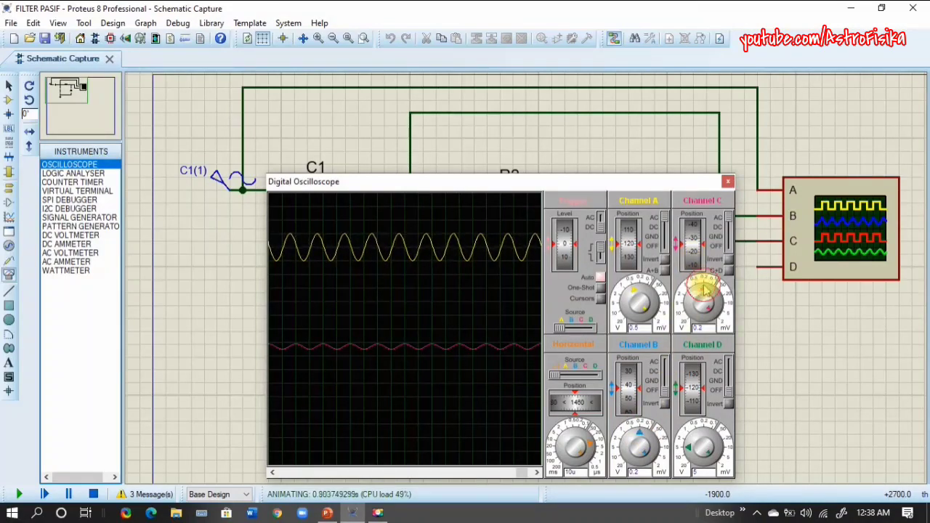
{"action": "left_click", "coordinate": [704, 291]}
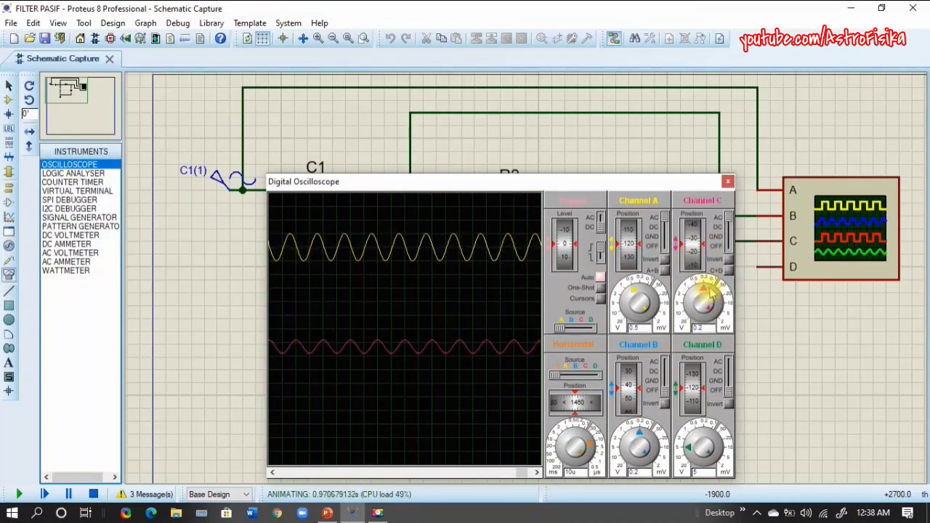
{"action": "left_click", "coordinate": [705, 290]}
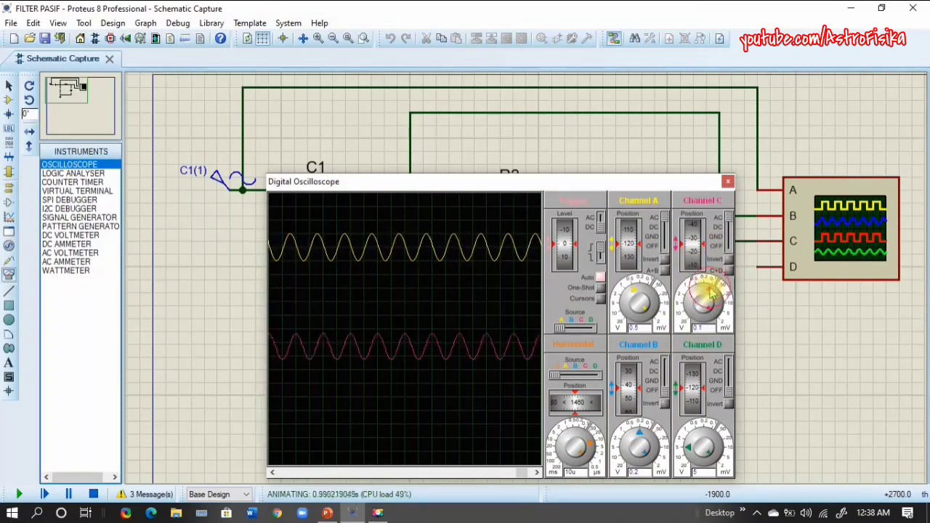
Overlay channel A on channel C at 0.1 V per division with vertical position about -20, and set the timebase to 5 µs
{"action": "left_click", "coordinate": [646, 287]}
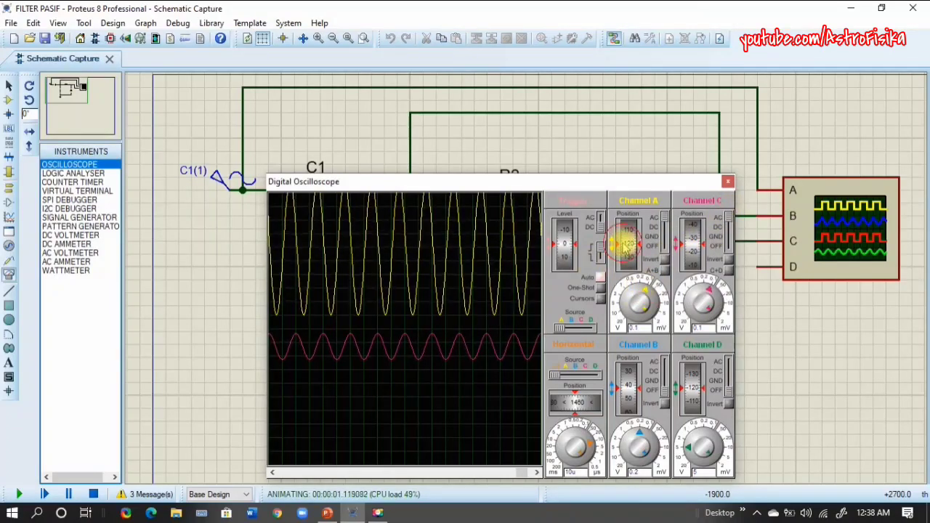
{"action": "left_click_drag", "start_coordinate": [623, 245], "coordinate": [623, 291]}
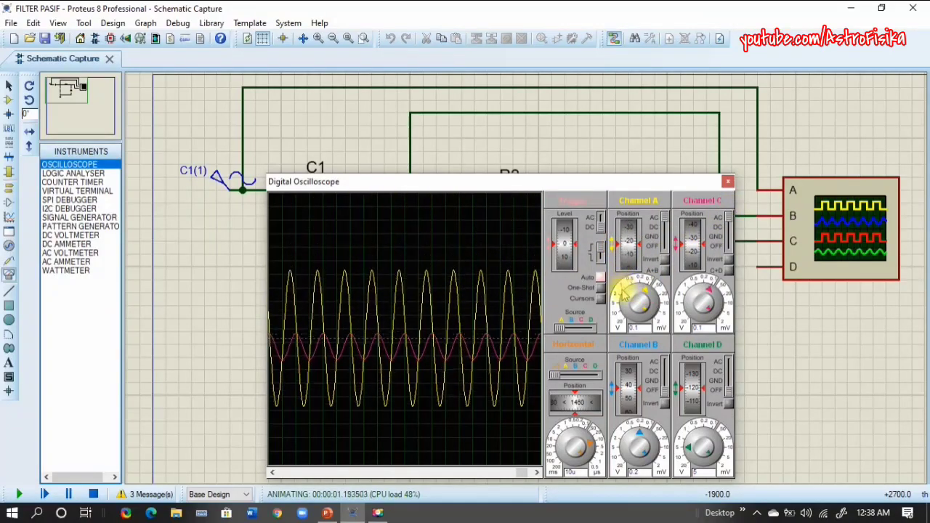
{"action": "scroll", "coordinate": [404, 331], "scroll_direction": "up", "scroll_amount": 2}
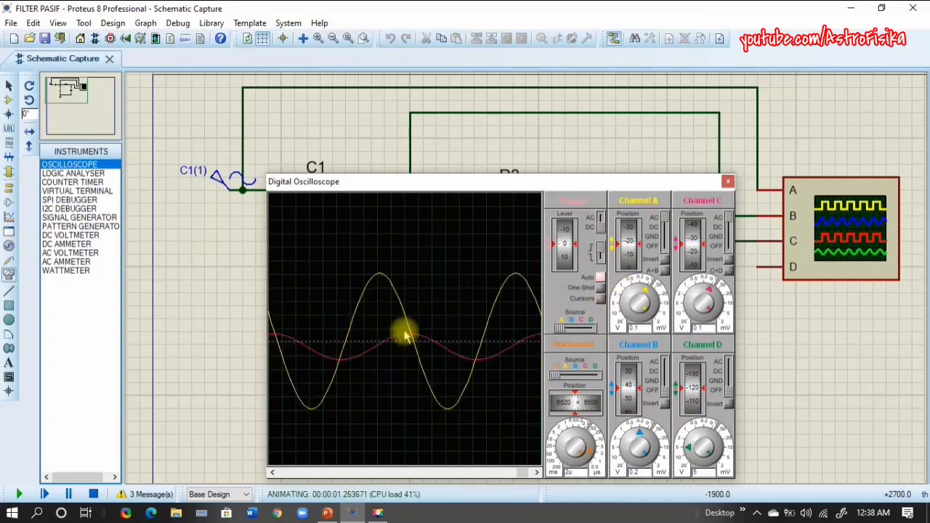
{"action": "scroll", "coordinate": [406, 335], "scroll_direction": "down", "scroll_amount": 1}
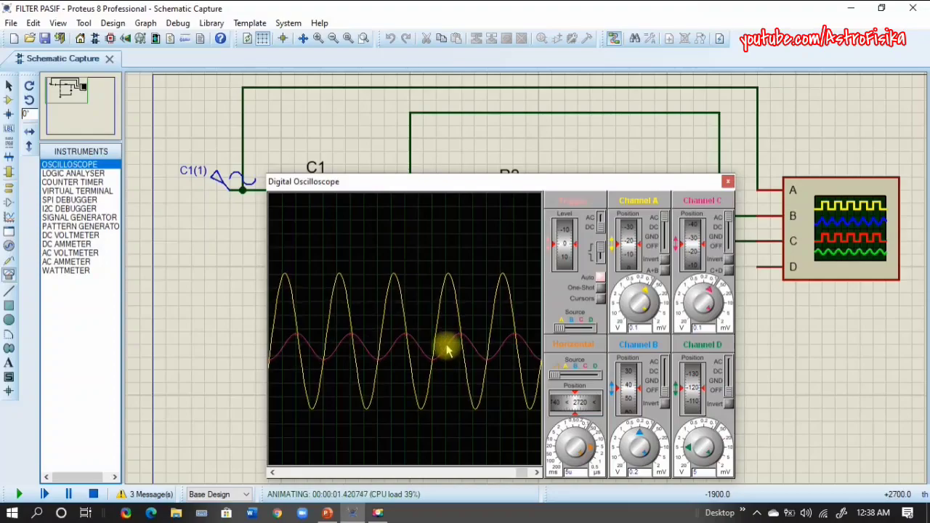
Stop the simulation and delete the oscilloscope from the schematic
{"action": "left_click", "coordinate": [93, 494]}
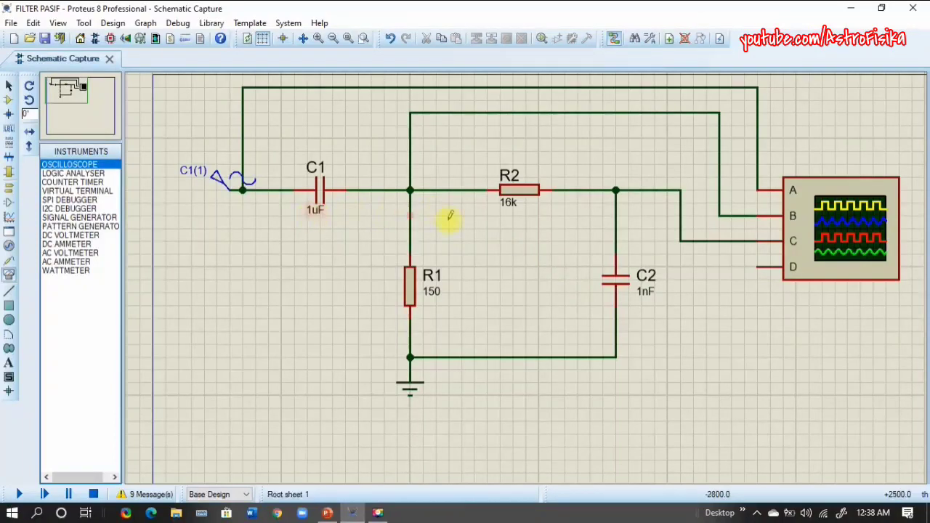
{"action": "right_click", "coordinate": [772, 182]}
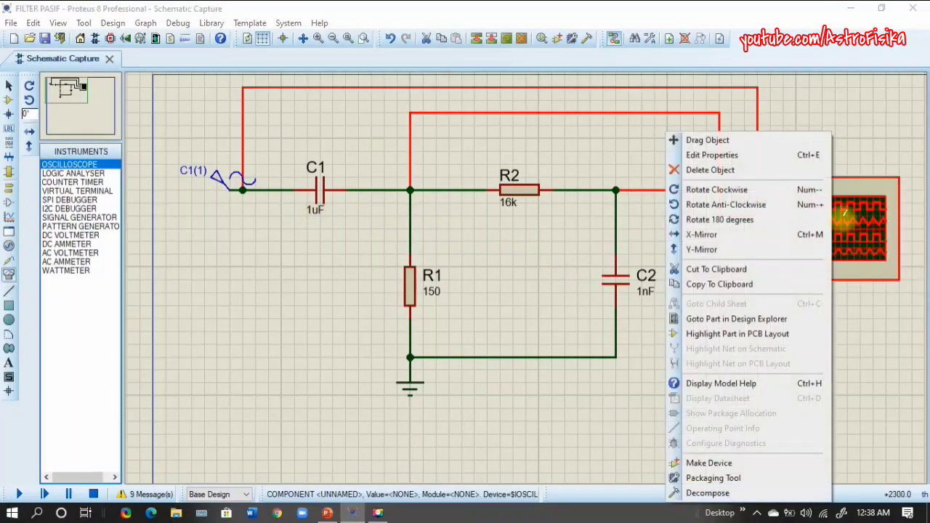
{"action": "left_click", "coordinate": [756, 168]}
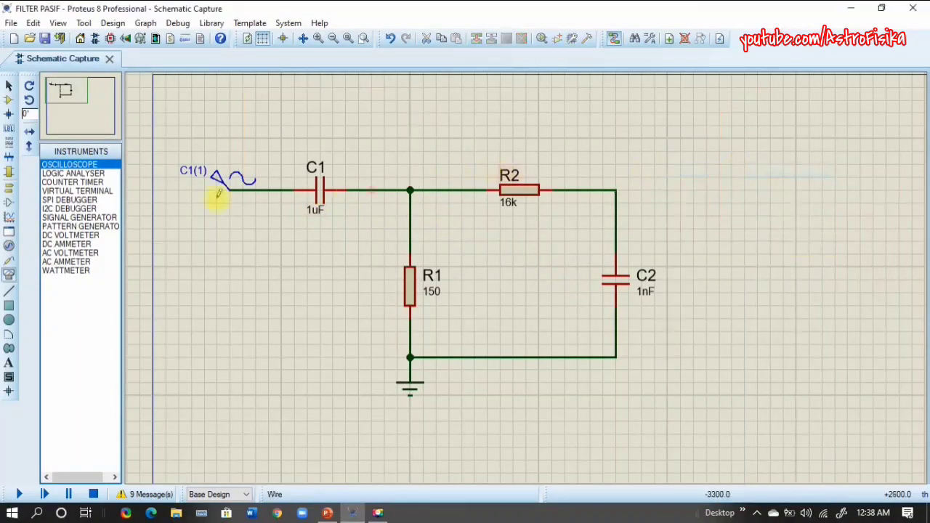
Place a voltage probe above C2 and wire it to the node between R2 and C2
{"action": "left_click", "coordinate": [9, 261]}
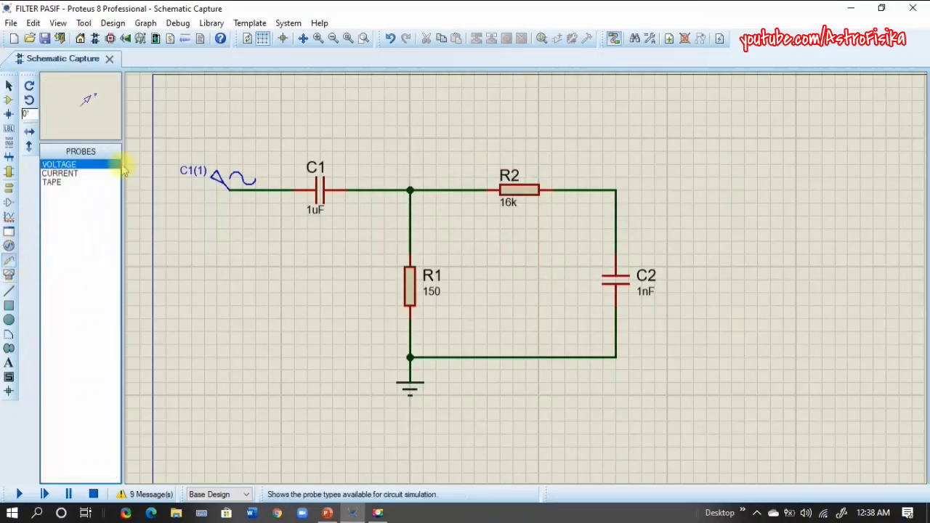
{"action": "left_click", "coordinate": [656, 171]}
{"action": "left_click", "coordinate": [654, 174]}
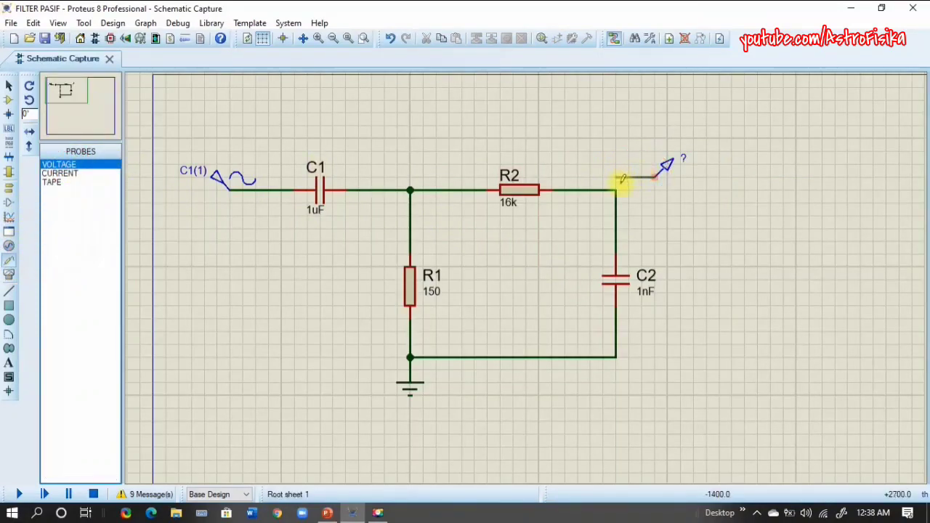
{"action": "left_click", "coordinate": [616, 190]}
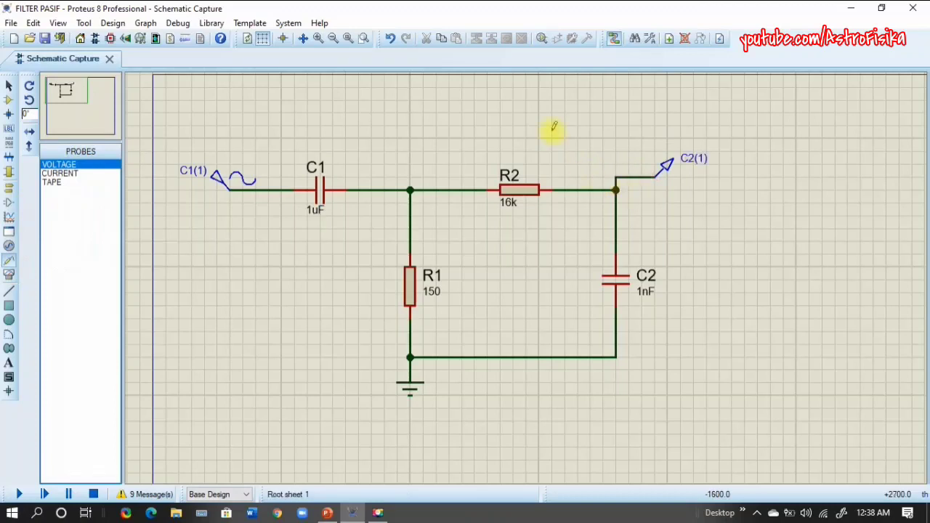
Draw a frequency response graph beside C2 and add the voltage probe C2(1) to it as a gain trace
{"action": "left_click", "coordinate": [10, 216]}
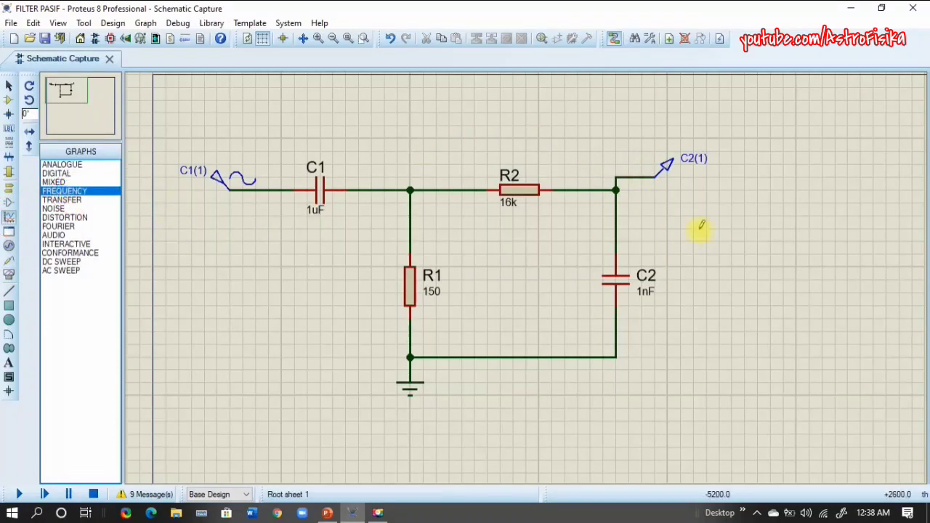
{"action": "left_click_drag", "start_coordinate": [668, 211], "coordinate": [898, 368]}
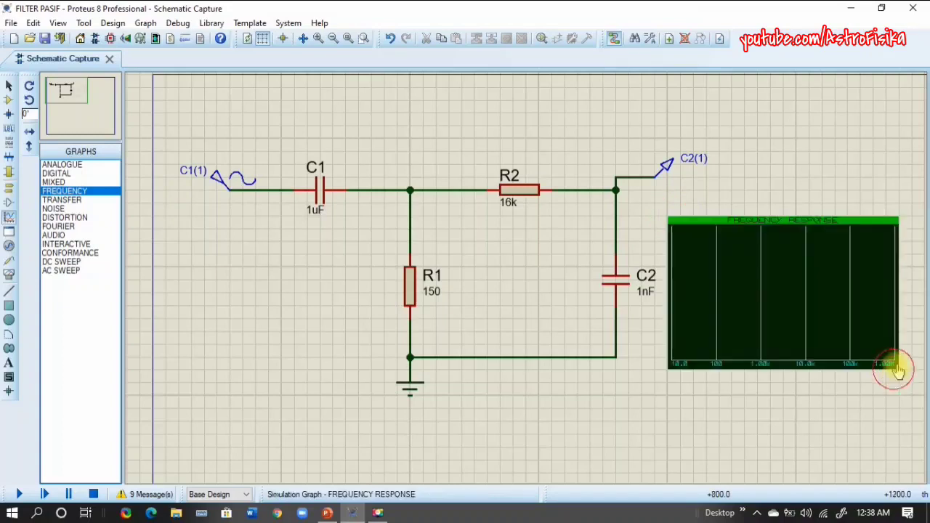
{"action": "left_click", "coordinate": [667, 165]}
{"action": "mouse_move", "coordinate": [667, 164]}
{"action": "left_mouse_down"}
{"action": "mouse_move", "coordinate": [718, 256]}
{"action": "mouse_move", "coordinate": [705, 243]}
{"action": "left_mouse_up"}
Set the frequency graph's reference to generator C1(1), keeping the 10 to 1M frequency range in decades
{"action": "right_click", "coordinate": [705, 243]}
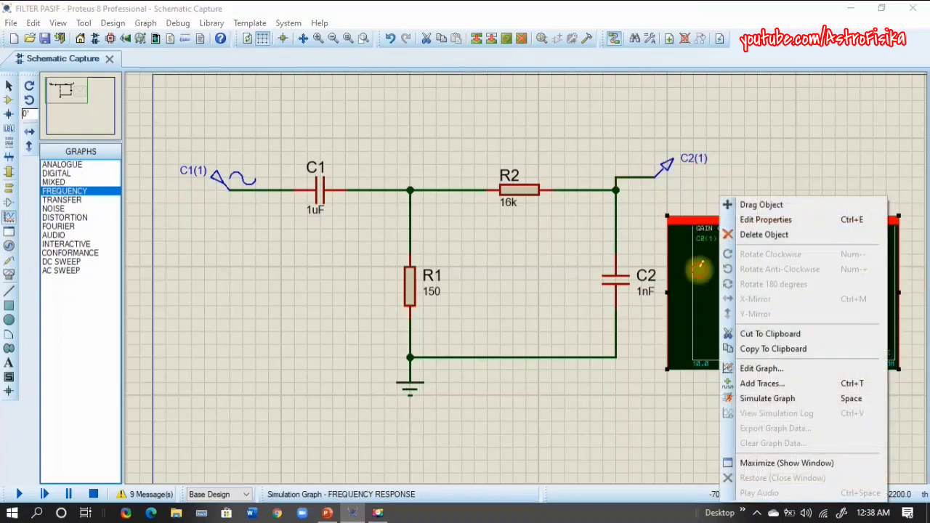
{"action": "left_click", "coordinate": [756, 367]}
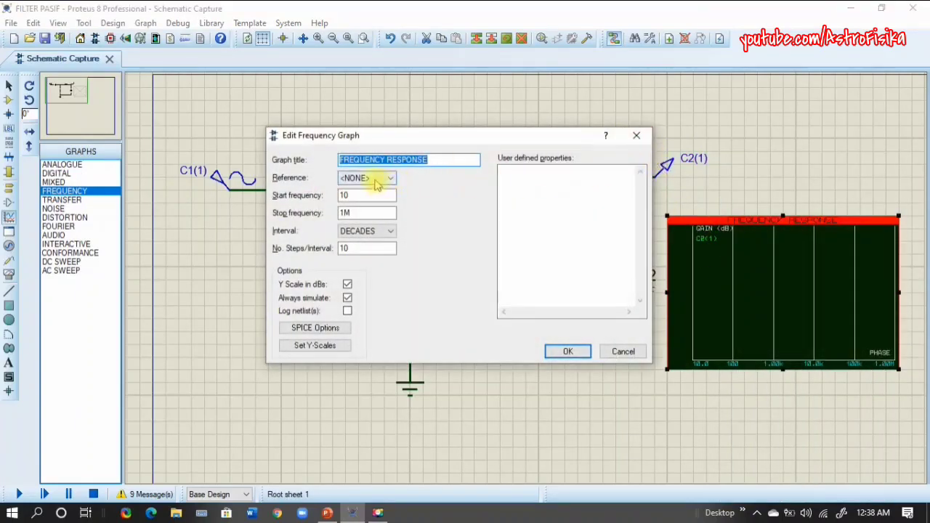
{"action": "left_click", "coordinate": [354, 178]}
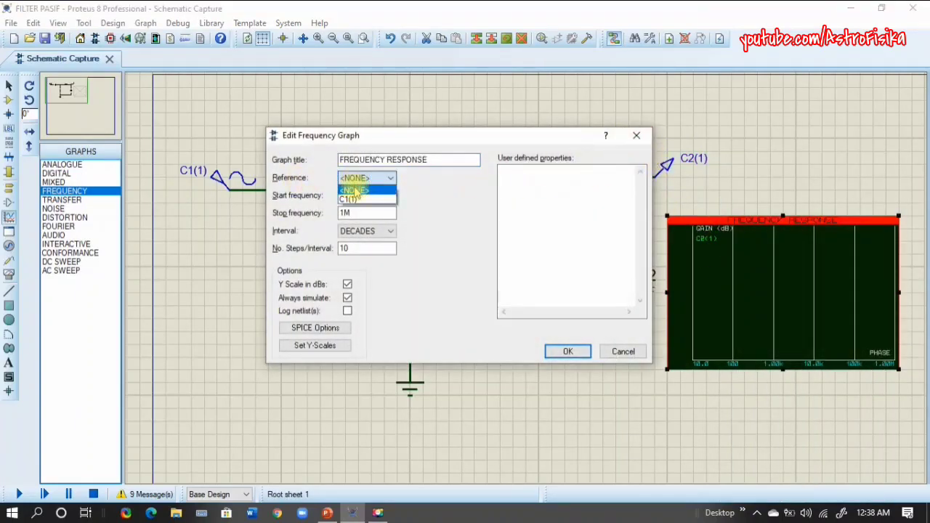
{"action": "left_click", "coordinate": [358, 199]}
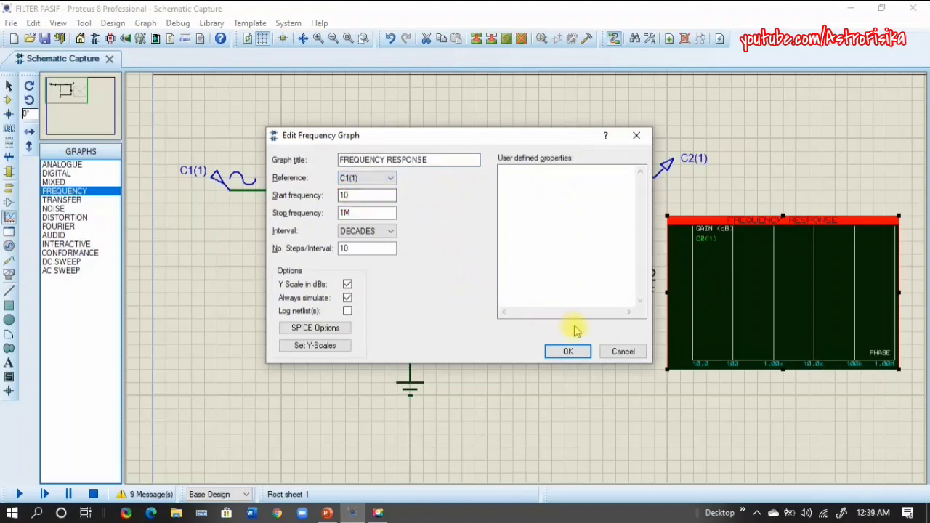
{"action": "left_click", "coordinate": [570, 350]}
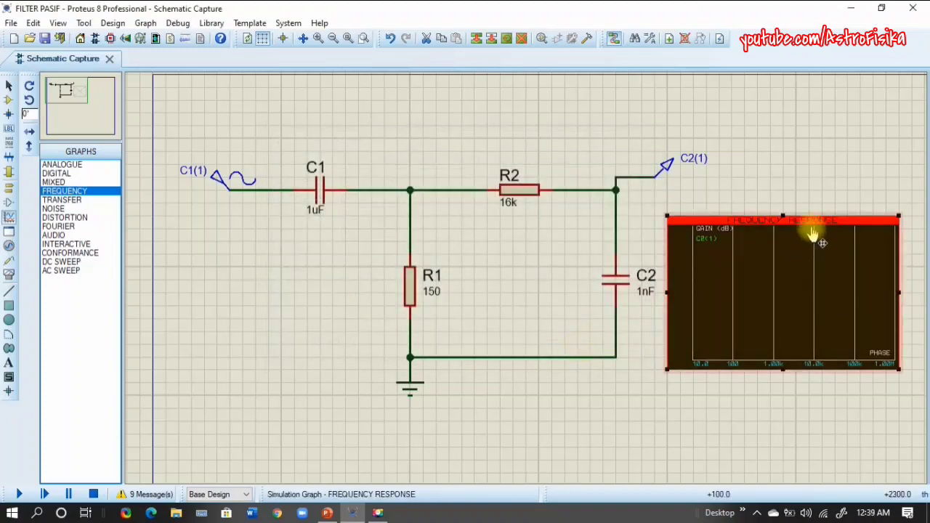
Maximize the frequency response graph and simulate it
{"action": "left_click", "coordinate": [811, 221]}
{"action": "left_click", "coordinate": [811, 225]}
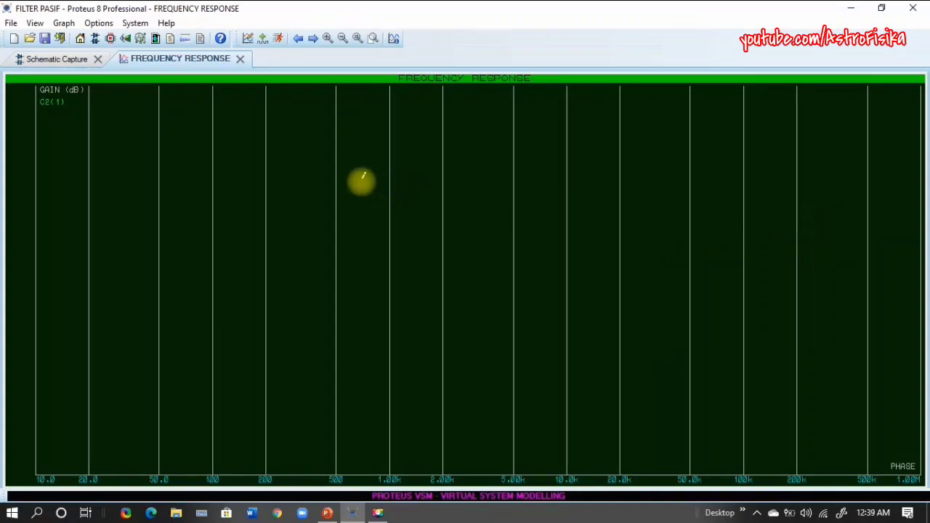
{"action": "key", "text": "space"}
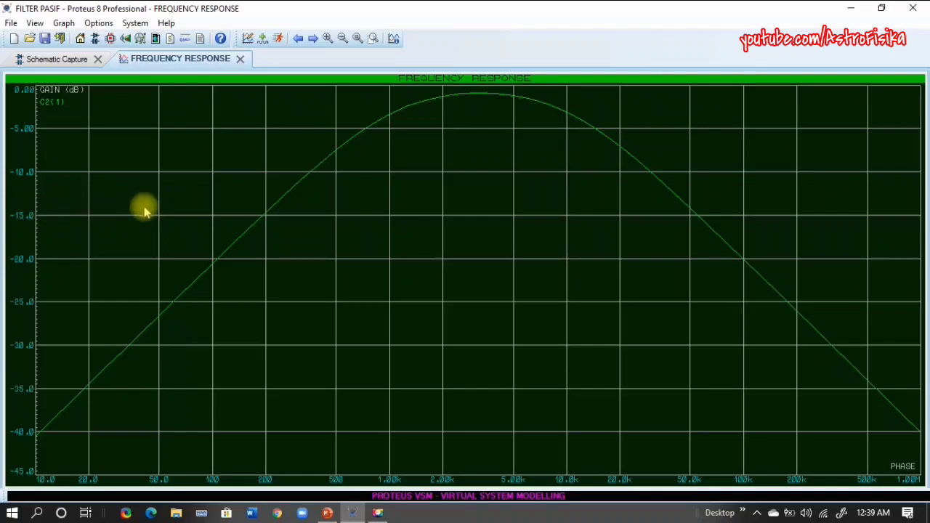
Read the gain with the graph cursor at the lower cutoff near 1 kHz and the upper cutoff near 10 kHz
{"action": "left_click", "coordinate": [220, 91]}
{"action": "left_click_drag", "start_coordinate": [220, 255], "coordinate": [390, 115]}
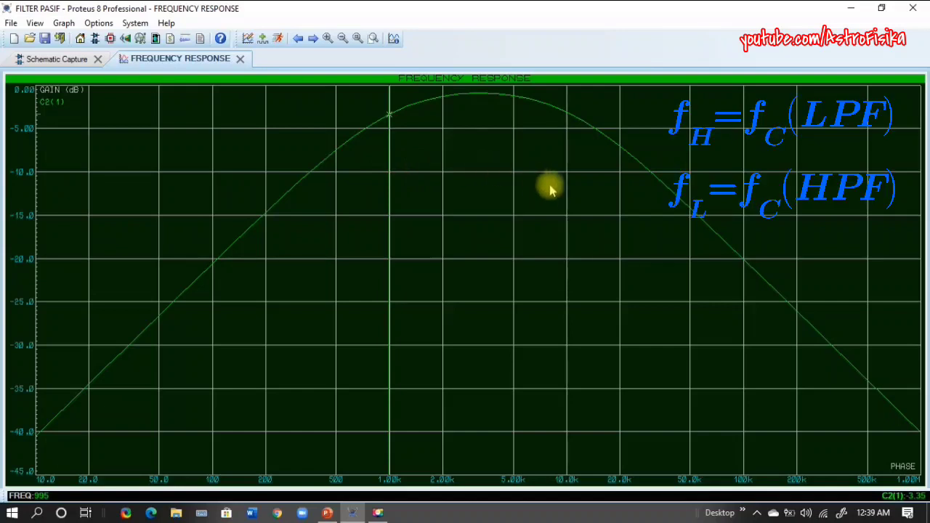
{"action": "left_click", "coordinate": [571, 201]}
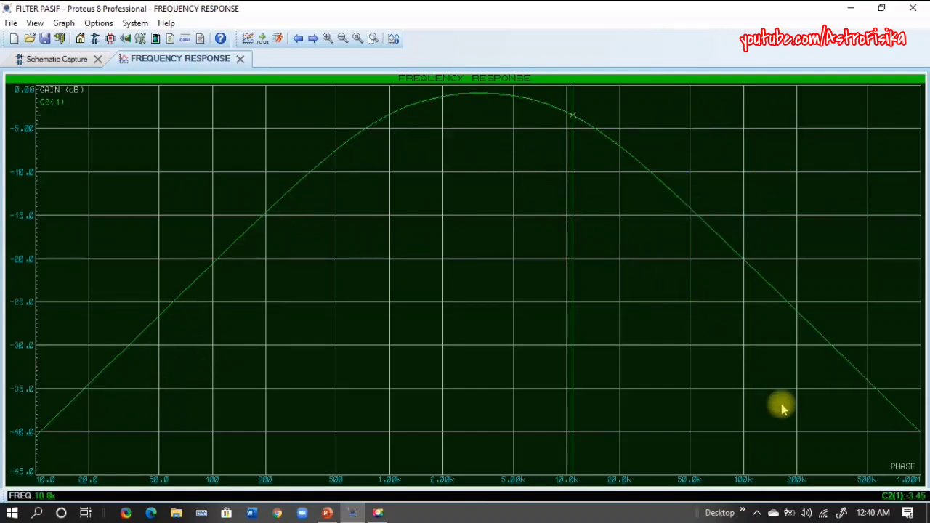
Switch to the FILTER PASIF.pptx presentation in PowerPoint
{"action": "left_click", "coordinate": [327, 513]}
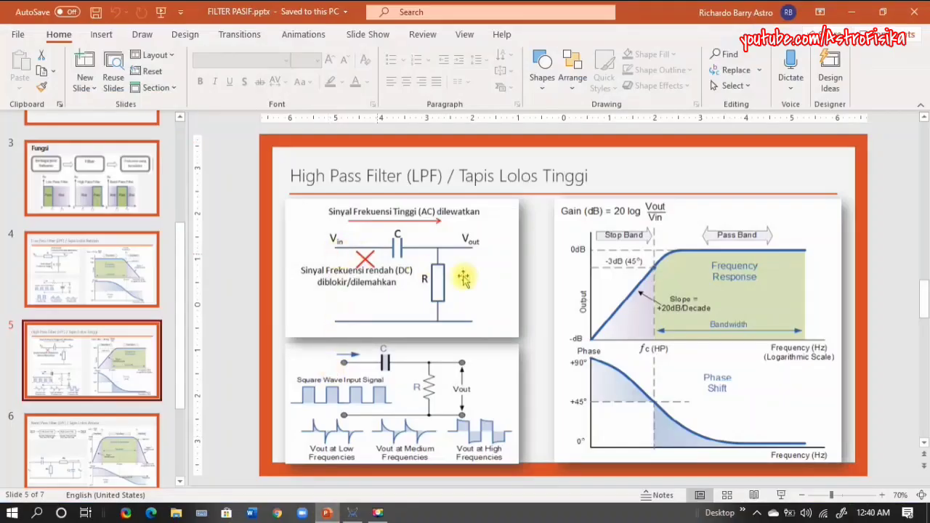